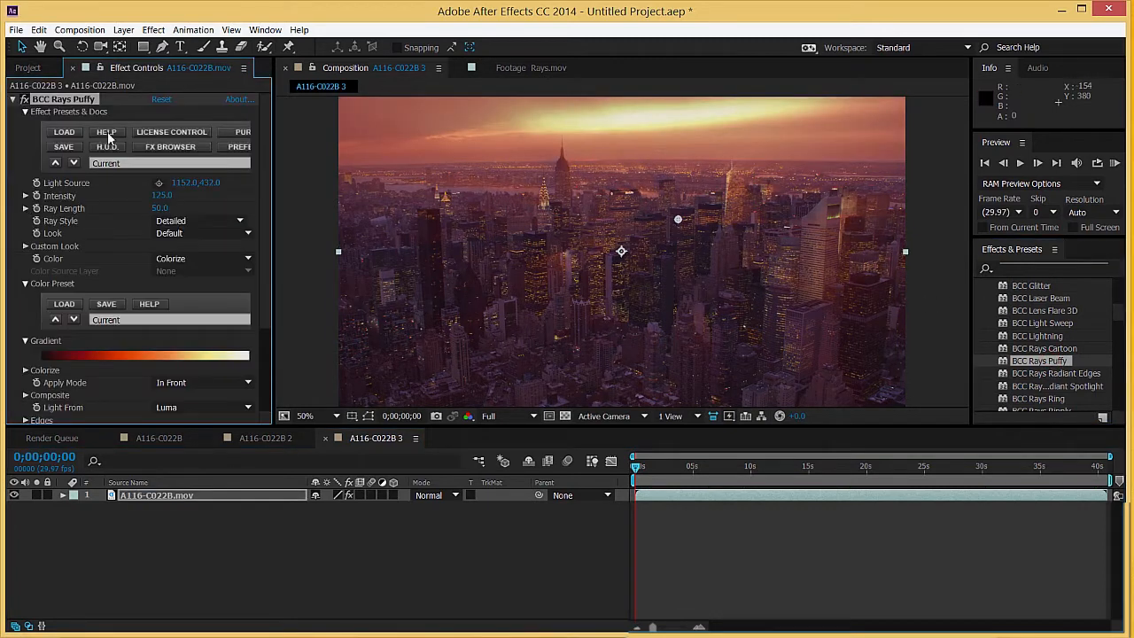
# Step: Use the H.U.D. to move the light source to about 616, 218, set intensity 136.5 and ray length 27.0, and shift the rays' gradient to pink-red
pyautogui.click(106, 147)
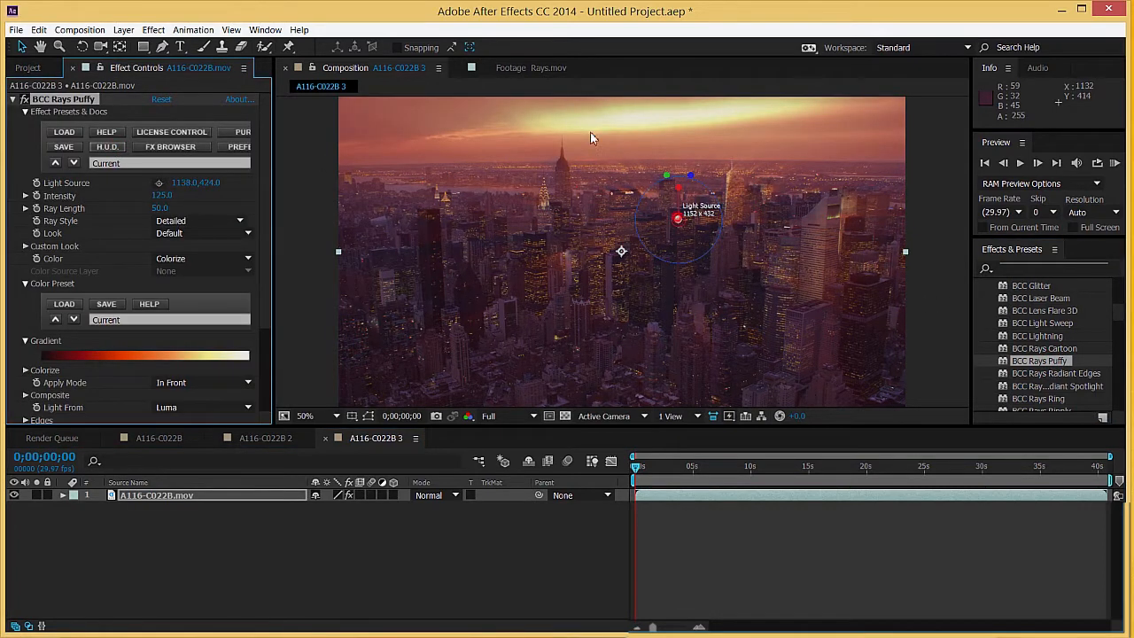
pyautogui.moveTo(678, 219); pyautogui.dragTo(514, 126)
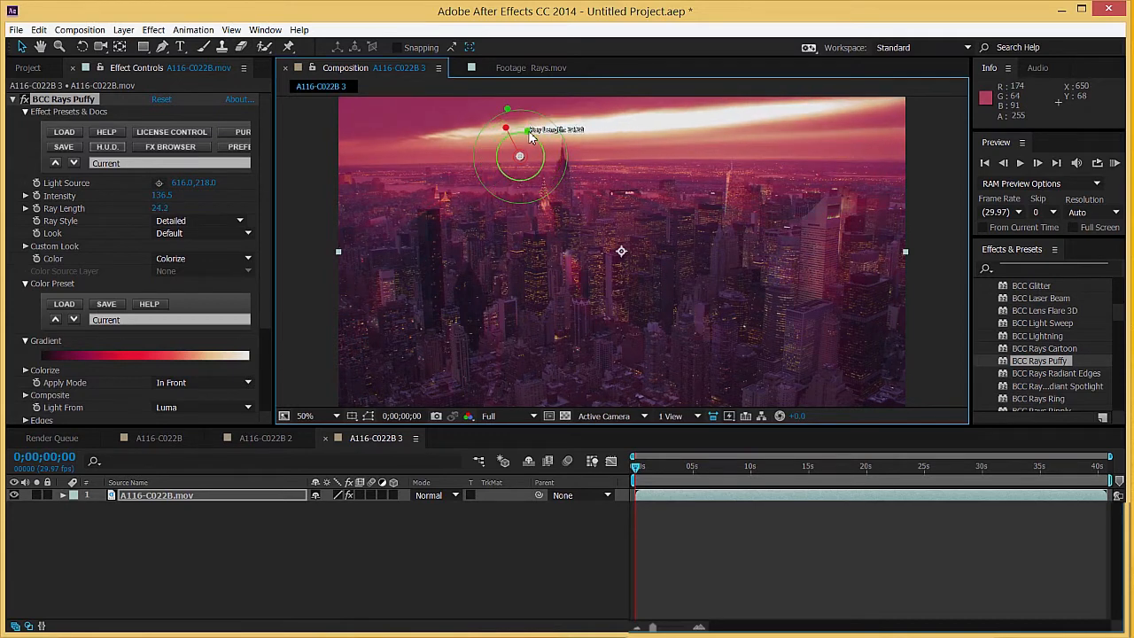
pyautogui.click(105, 147)
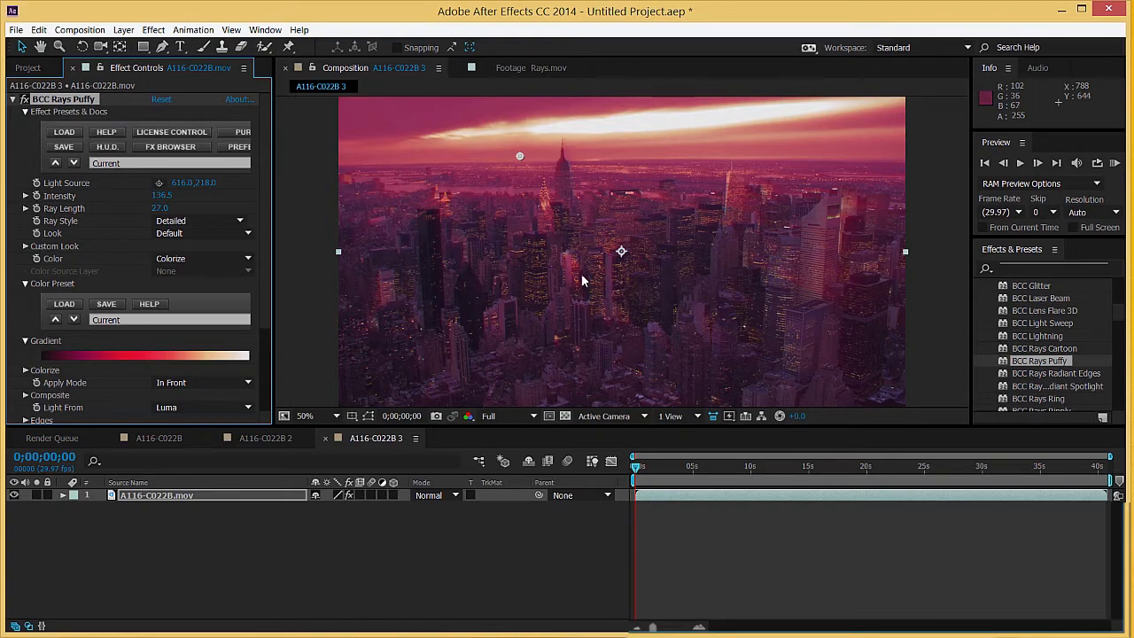
# Step: Move the light source onto the skyline beside the MetLife building and scrub the clip to check how the rays follow the shot
pyautogui.moveTo(653, 477); pyautogui.dragTo(619, 474)
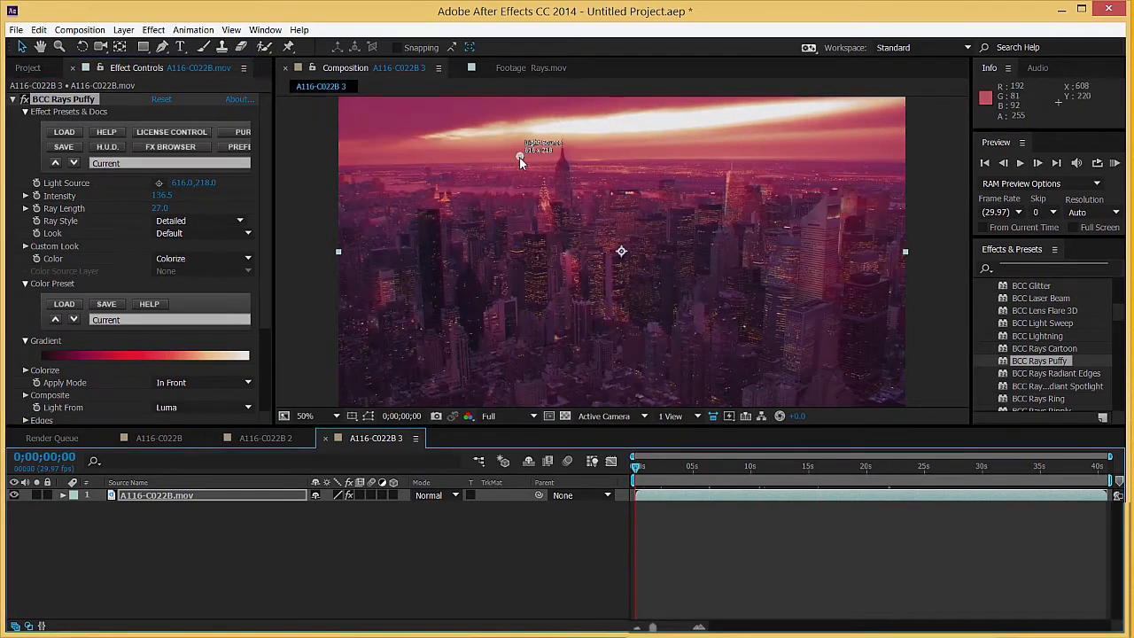
pyautogui.moveTo(519, 157); pyautogui.dragTo(653, 188)
pyautogui.moveTo(644, 477); pyautogui.dragTo(498, 471)
# Step: Enable Track On-the-Fly in the Motion Tracker settings of the BCC Rays Puffy effect
pyautogui.scroll(-4, 100, 380)
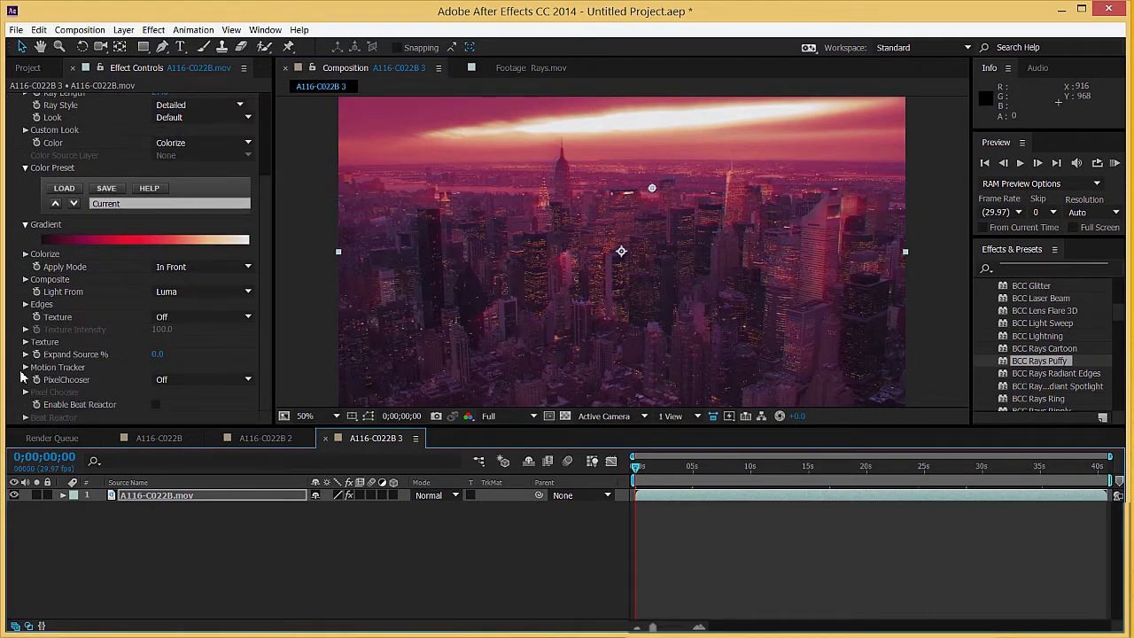
pyautogui.click(24, 366)
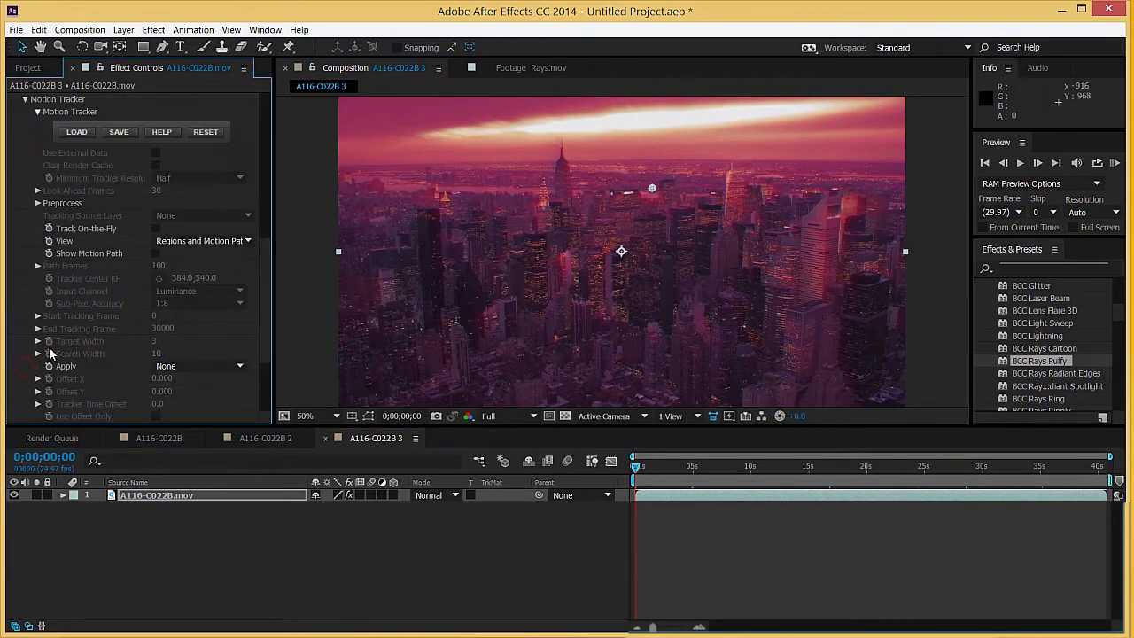
pyautogui.click(156, 228)
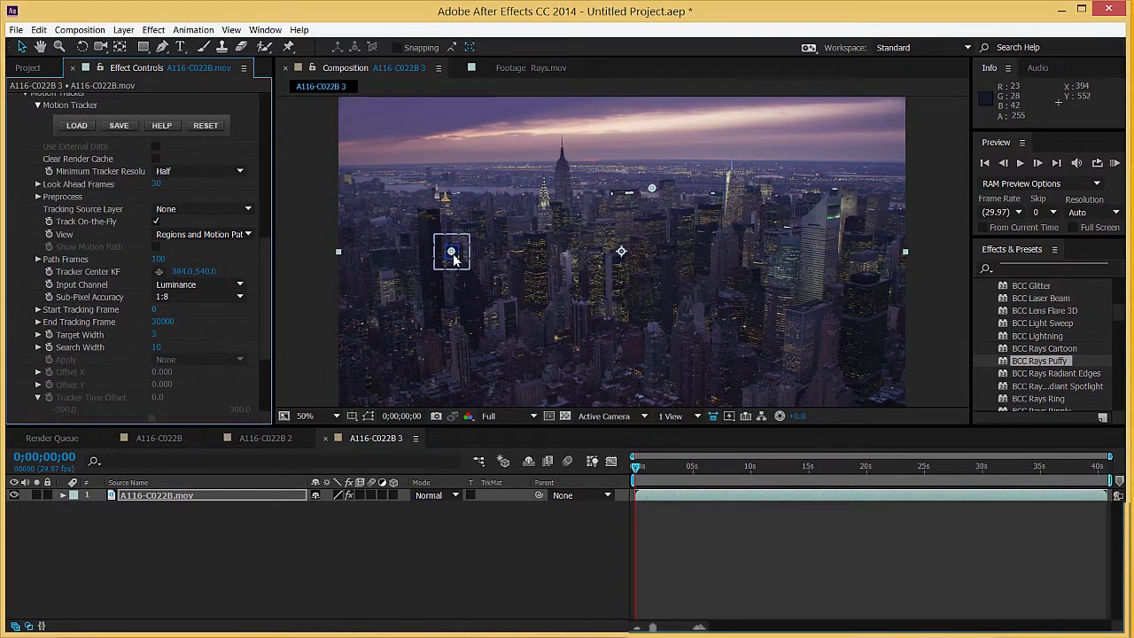
# Step: Place the tracker center on the bright city lights near the horizon, at about 649.5, 249.0
pyautogui.moveTo(454, 257); pyautogui.dragTo(529, 168)
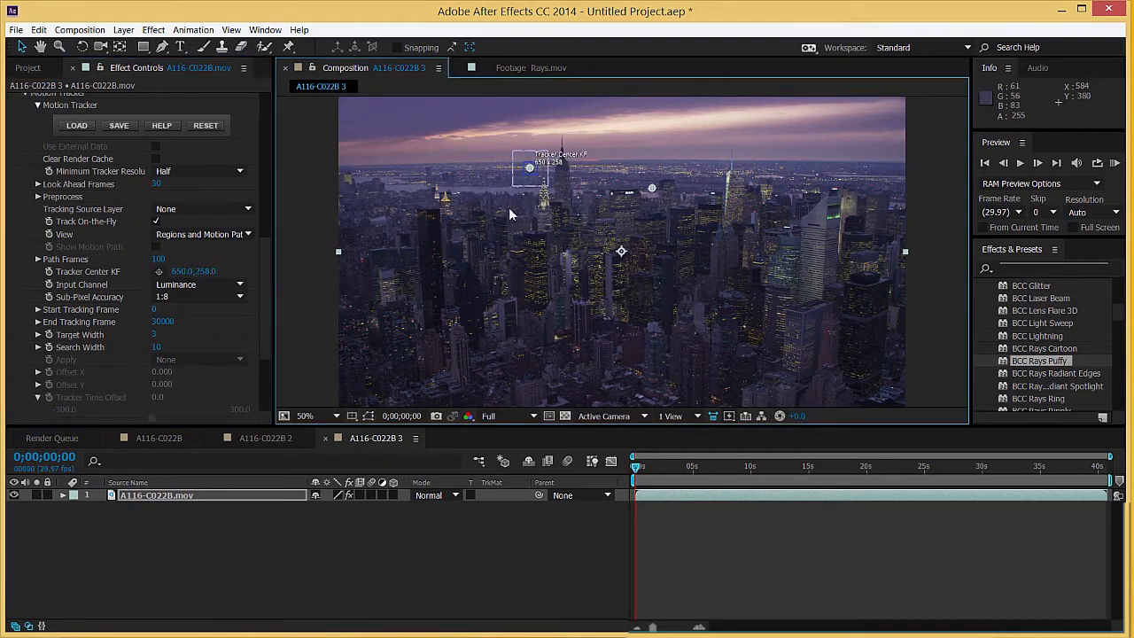
pyautogui.scroll(4, 509, 207)
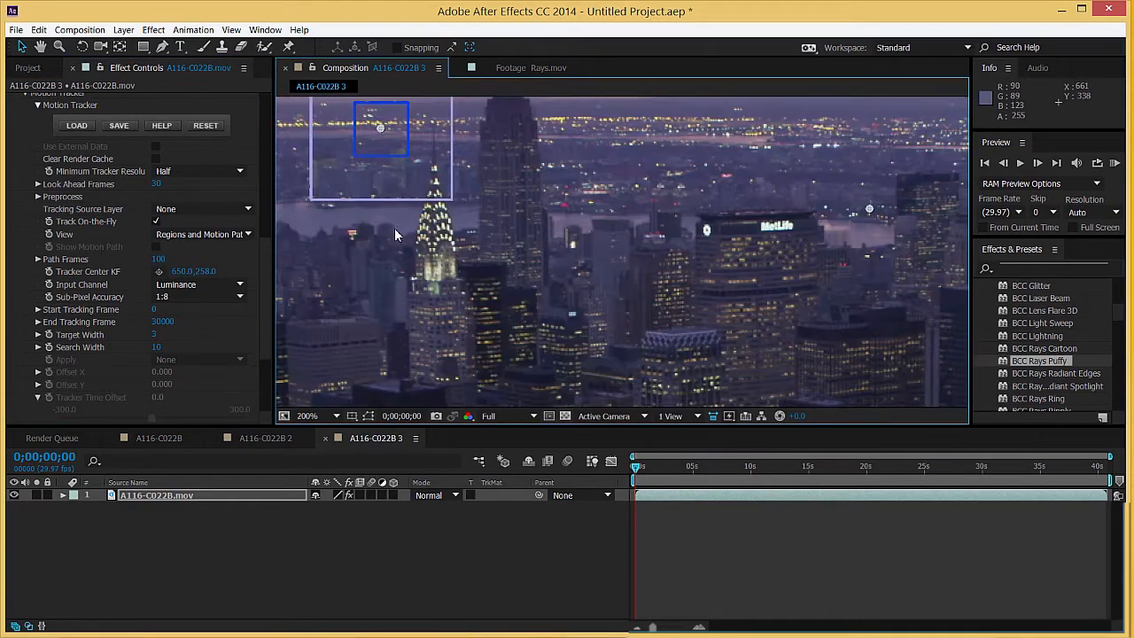
pyautogui.moveTo(384, 107); pyautogui.dragTo(578, 168)
pyautogui.moveTo(440, 103); pyautogui.dragTo(484, 241)
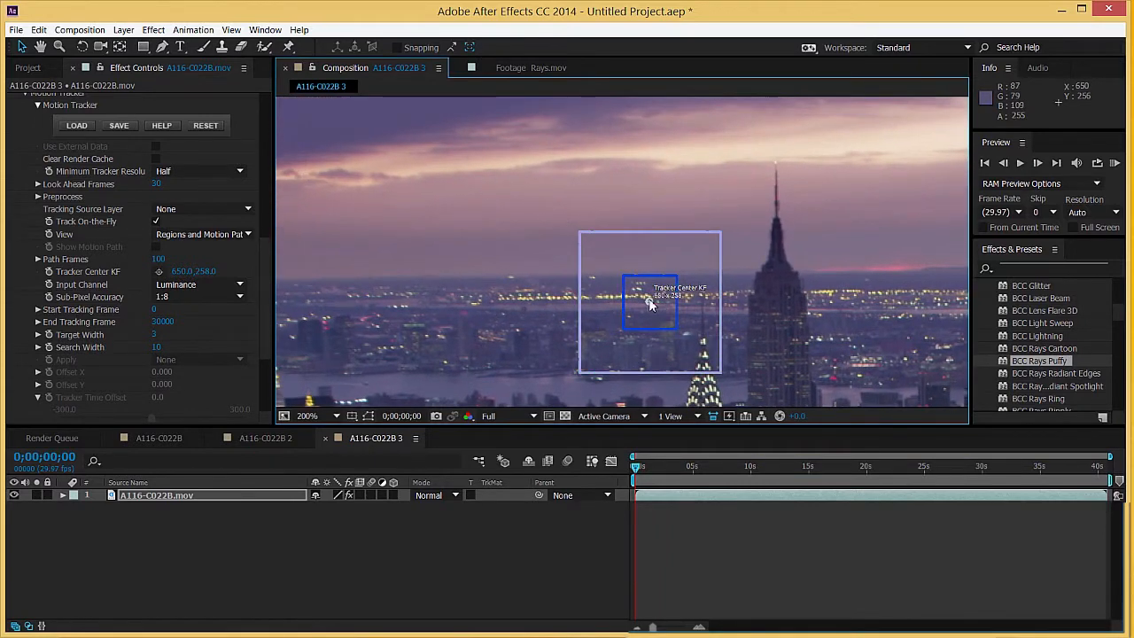
pyautogui.moveTo(649, 303); pyautogui.dragTo(648, 291)
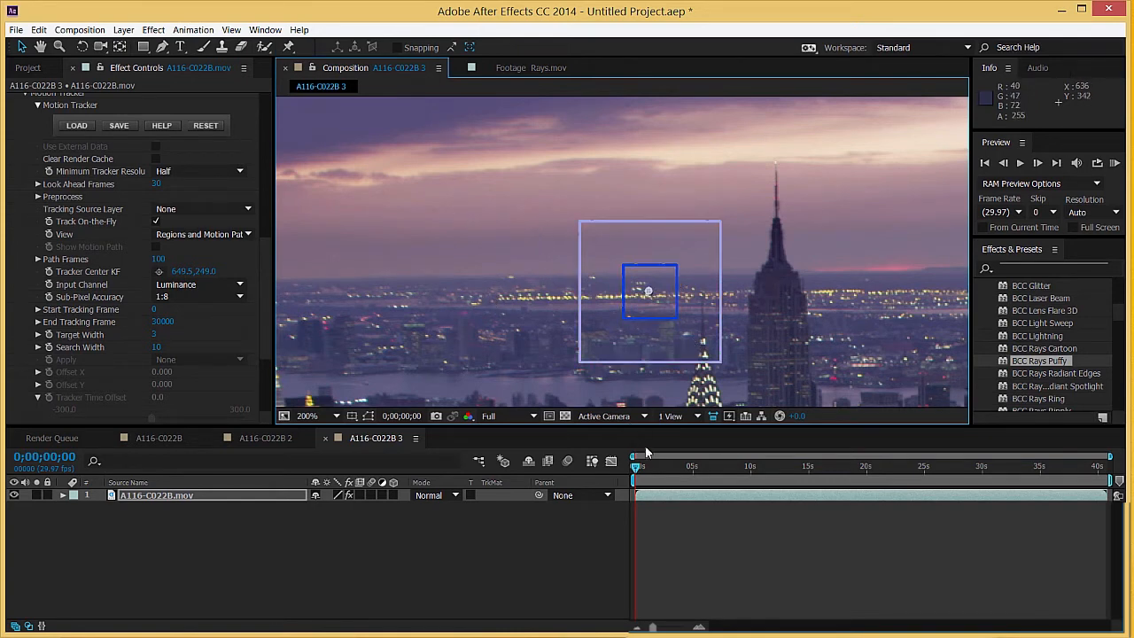
# Step: Track the chosen point through the whole clip and scrub back to about 0;00;07;12 to check its motion path
pyautogui.press('space')
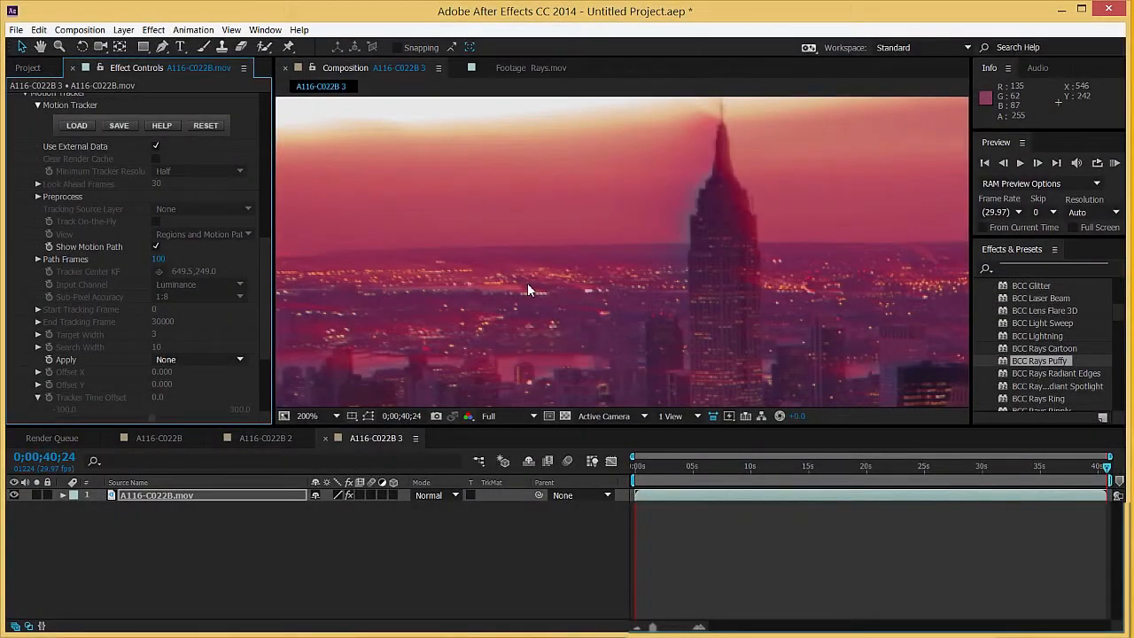
pyautogui.scroll(-2, 527, 284)
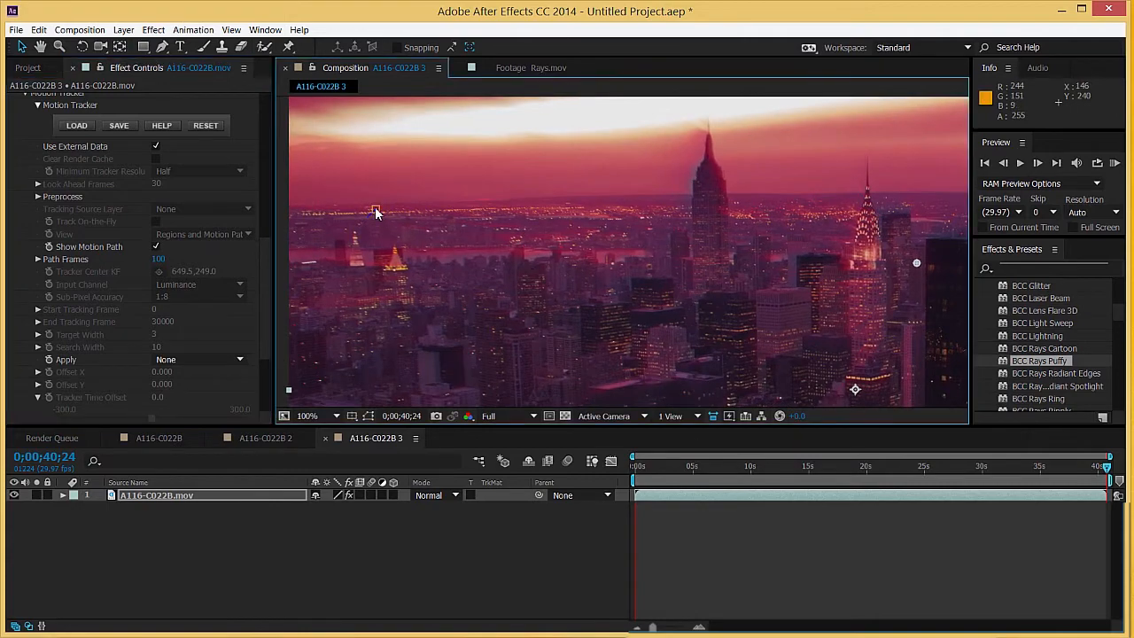
pyautogui.moveTo(782, 471); pyautogui.dragTo(720, 467)
# Step: Apply the tracking data to the Light Source and check the rays at about 0;00;19;21
pyautogui.scroll(-3, 73, 330)
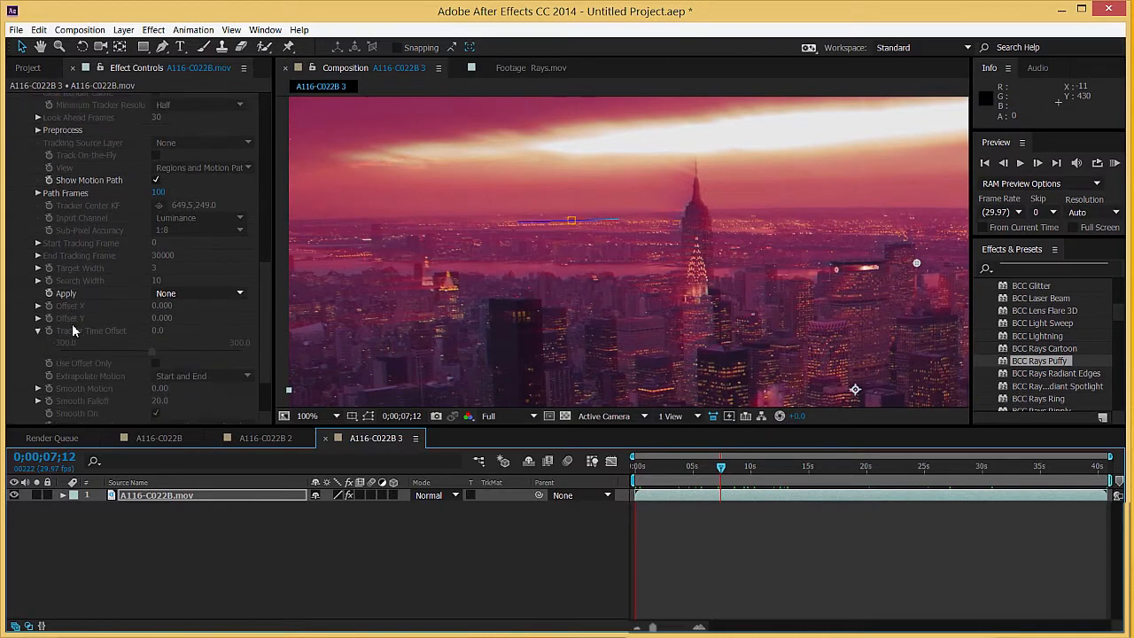
pyautogui.click(164, 294)
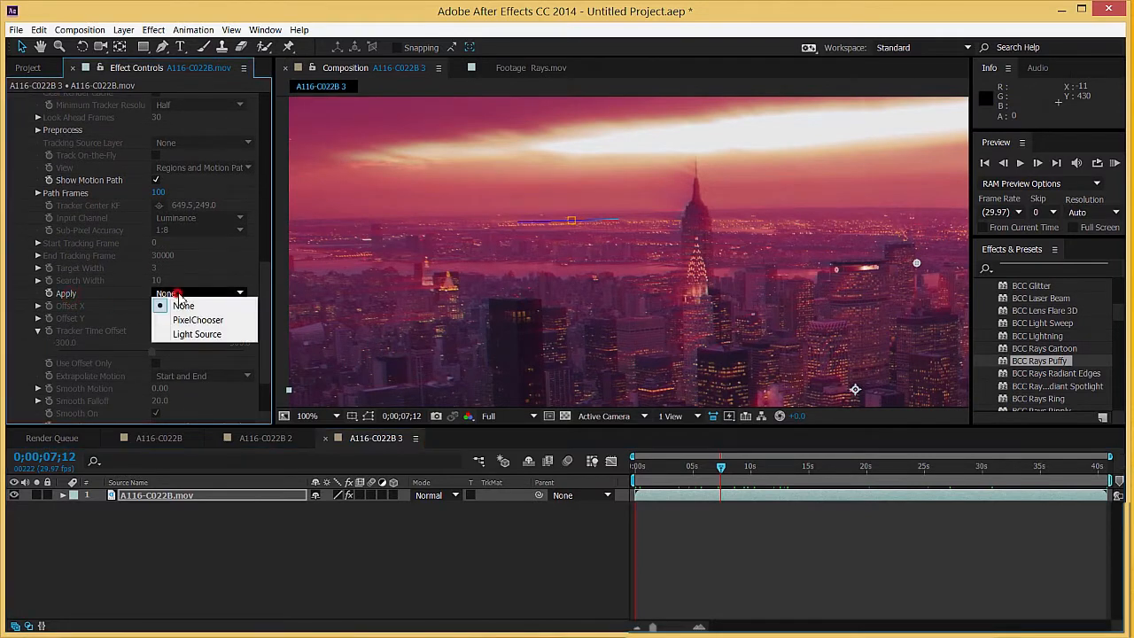
pyautogui.click(182, 334)
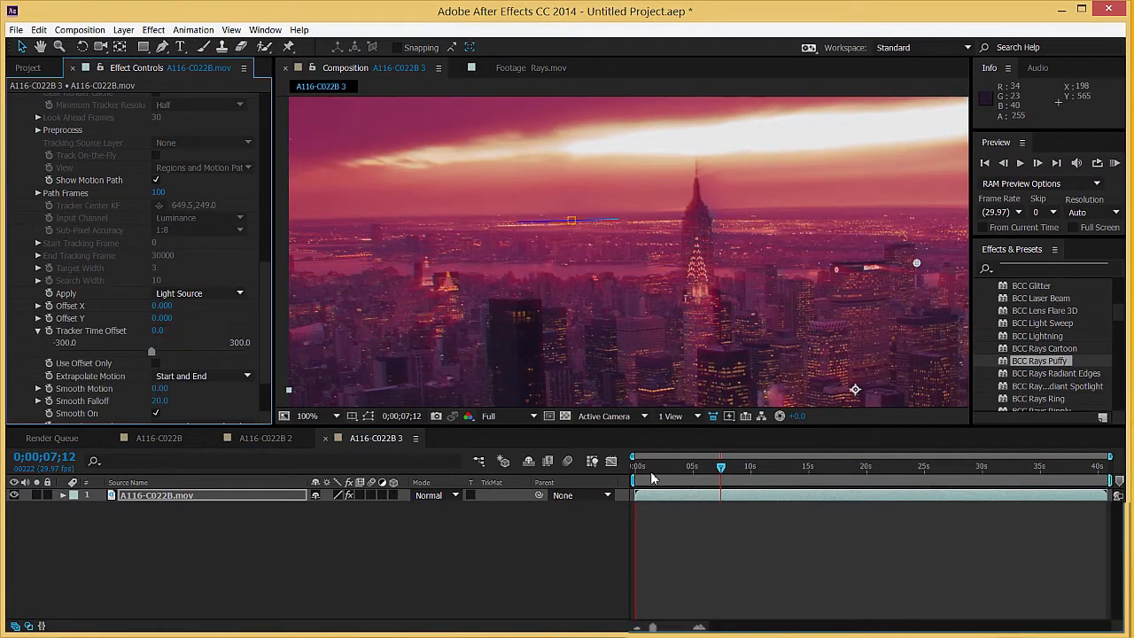
pyautogui.moveTo(720, 467); pyautogui.dragTo(867, 487)
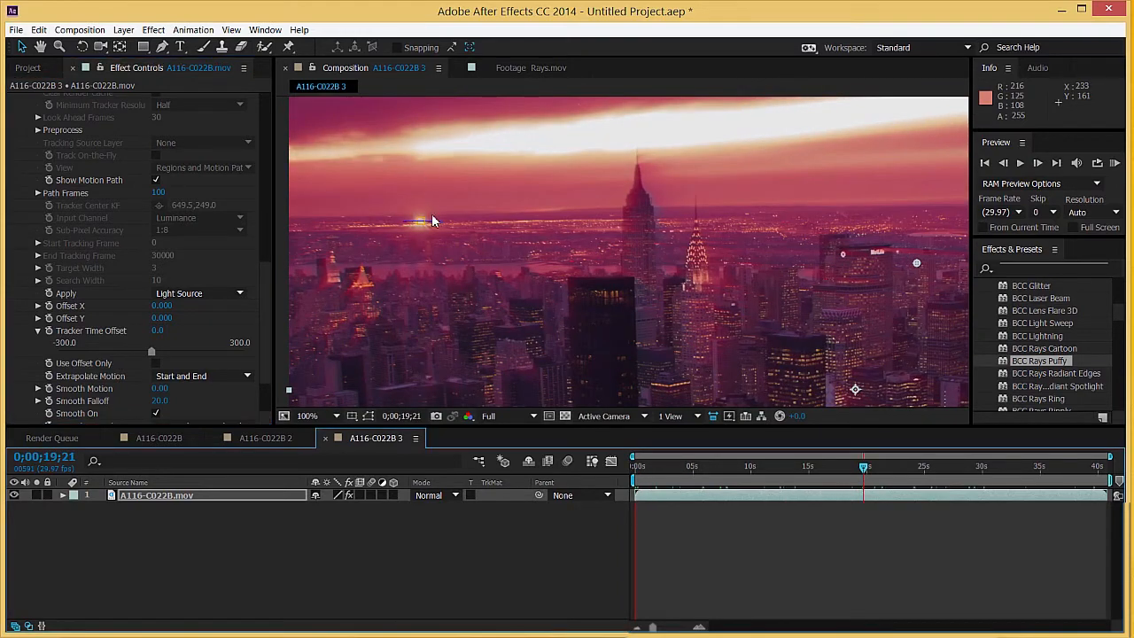
# Step: Set the tracker's Offset Y to -0.420 to raise the rays' origin, and check the rays at several times in the clip
pyautogui.scroll(2, 413, 227)
pyautogui.moveTo(365, 210); pyautogui.dragTo(505, 119)
pyautogui.scroll(-2, 585, 234)
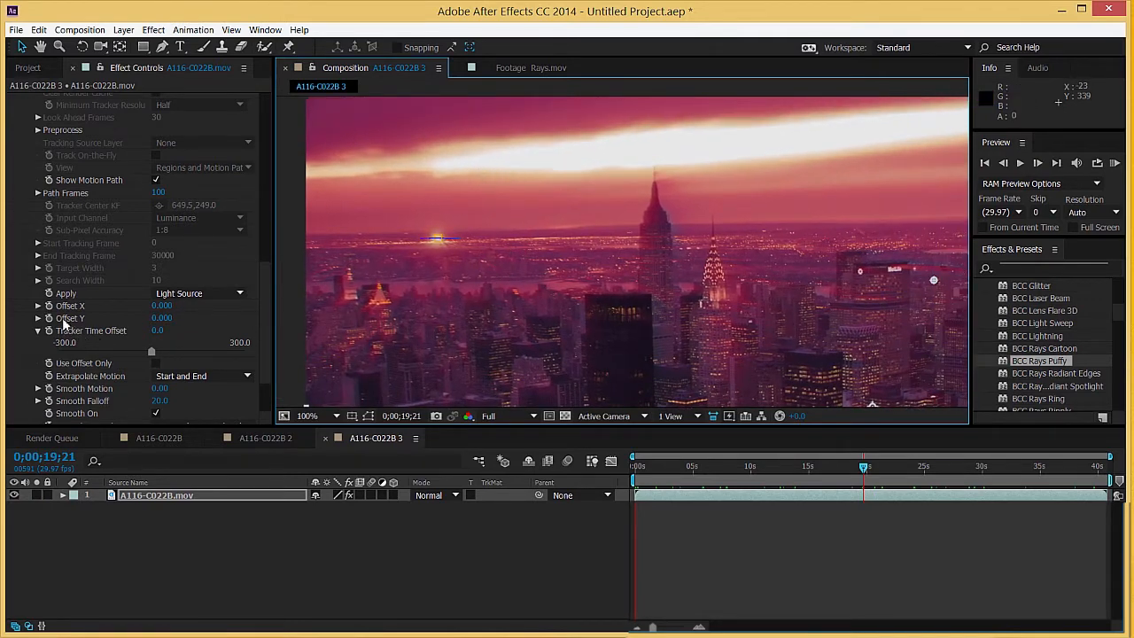
pyautogui.moveTo(158, 317)
pyautogui.mouseDown()
pyautogui.moveTo(122, 328)
pyautogui.moveTo(138, 321)
pyautogui.mouseUp()
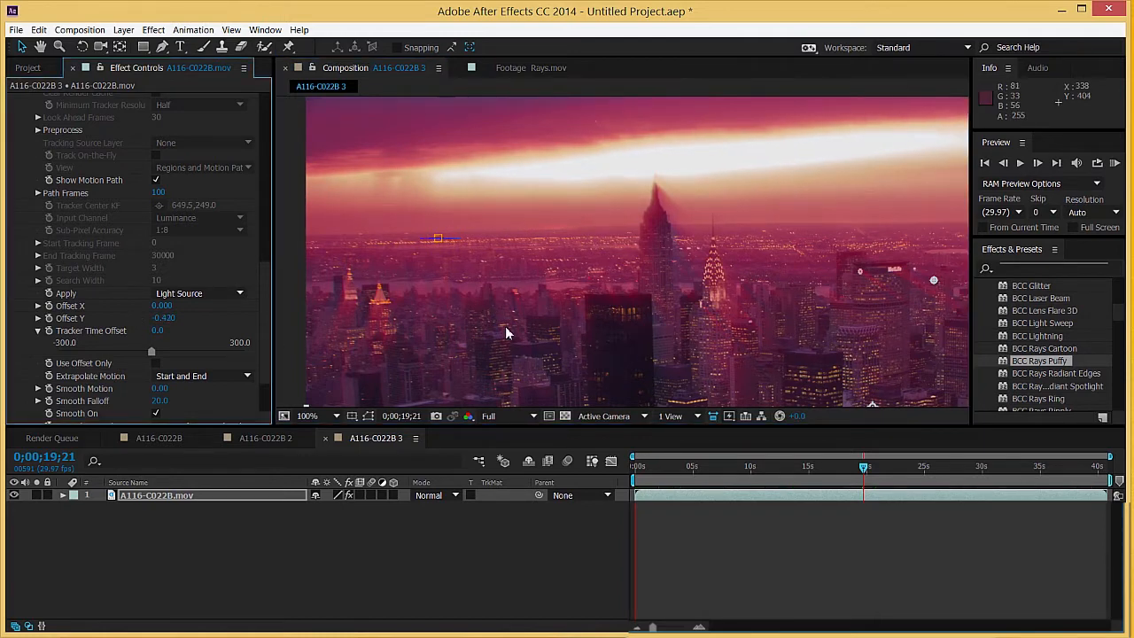
pyautogui.click(706, 467)
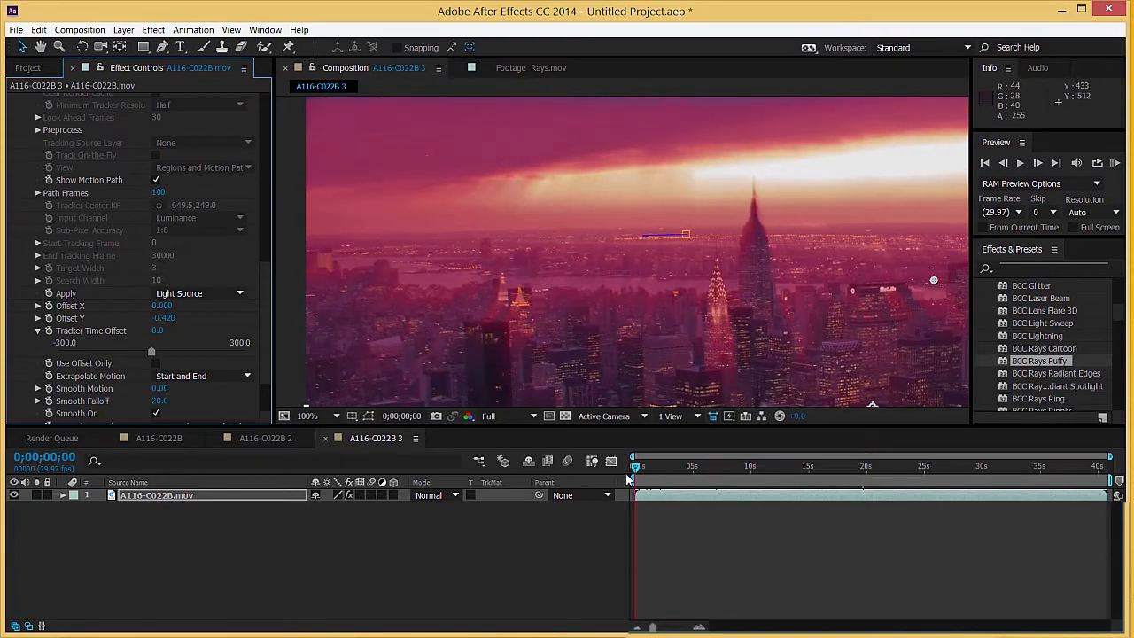
pyautogui.moveTo(802, 471); pyautogui.dragTo(674, 474)
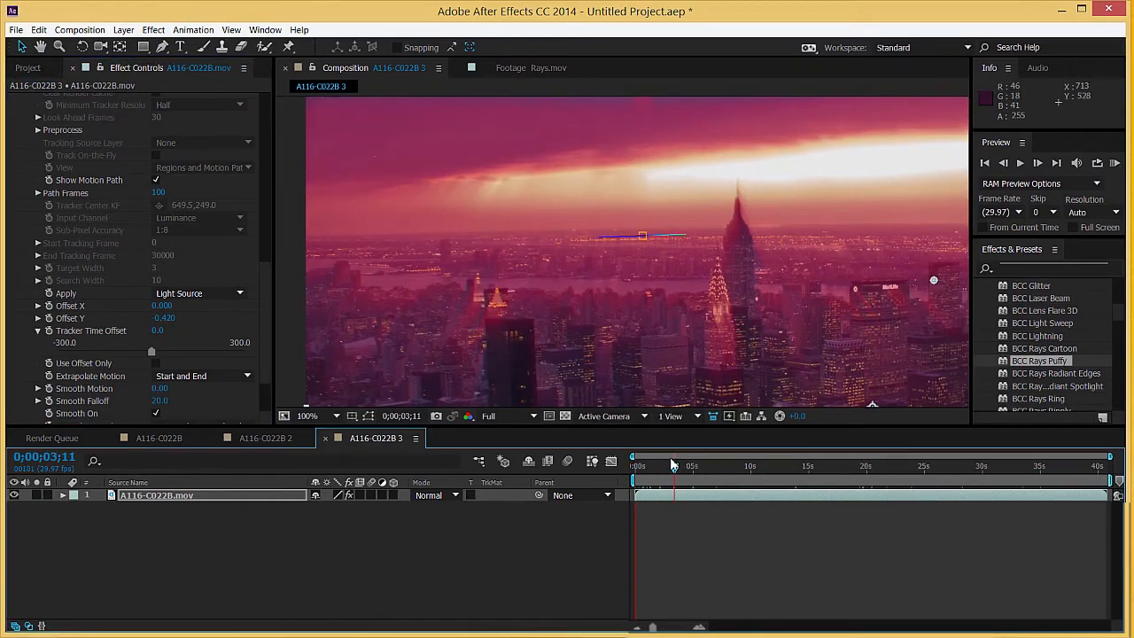
pyautogui.click(767, 467)
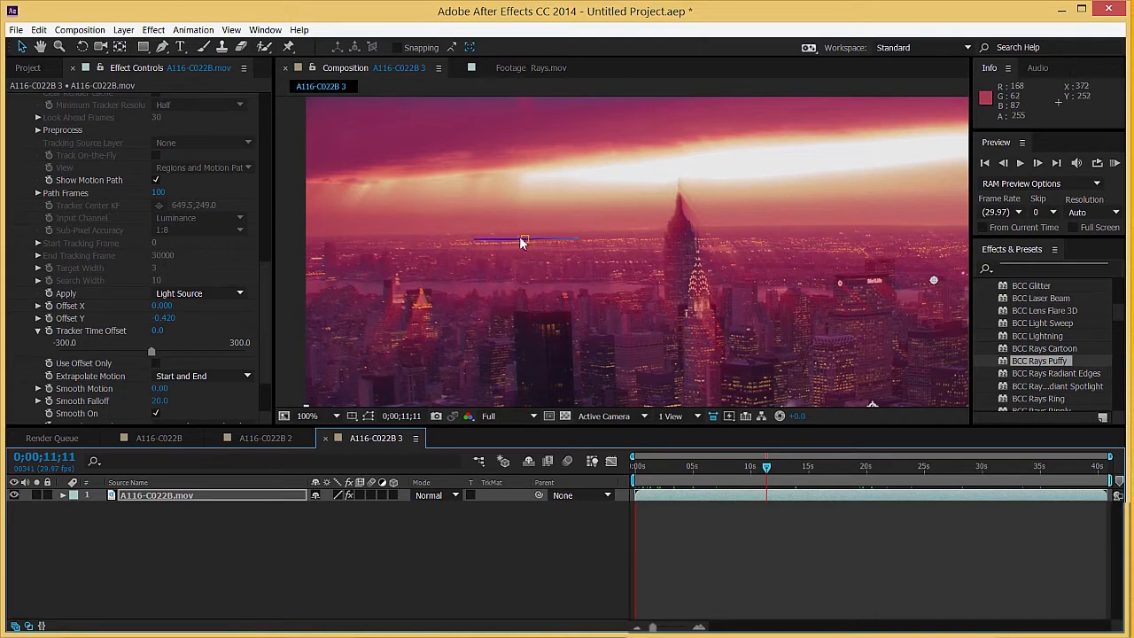
# Step: Hide the motion path and examine how the rays overlap the skyscraper and surrounding buildings
pyautogui.click(155, 180)
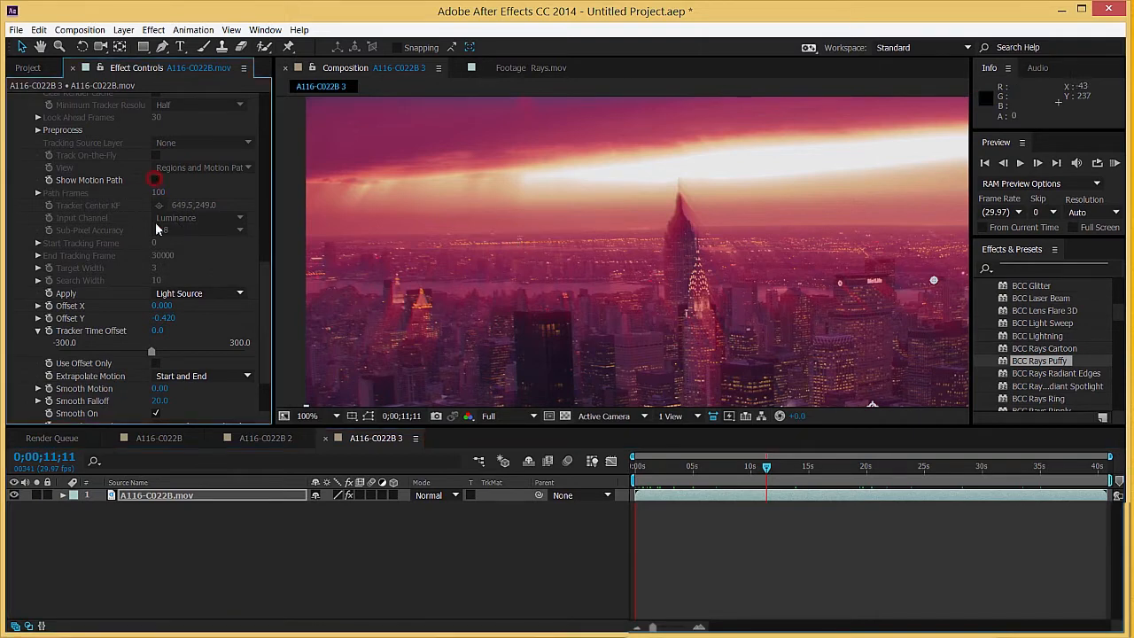
pyautogui.scroll(-2, 610, 232)
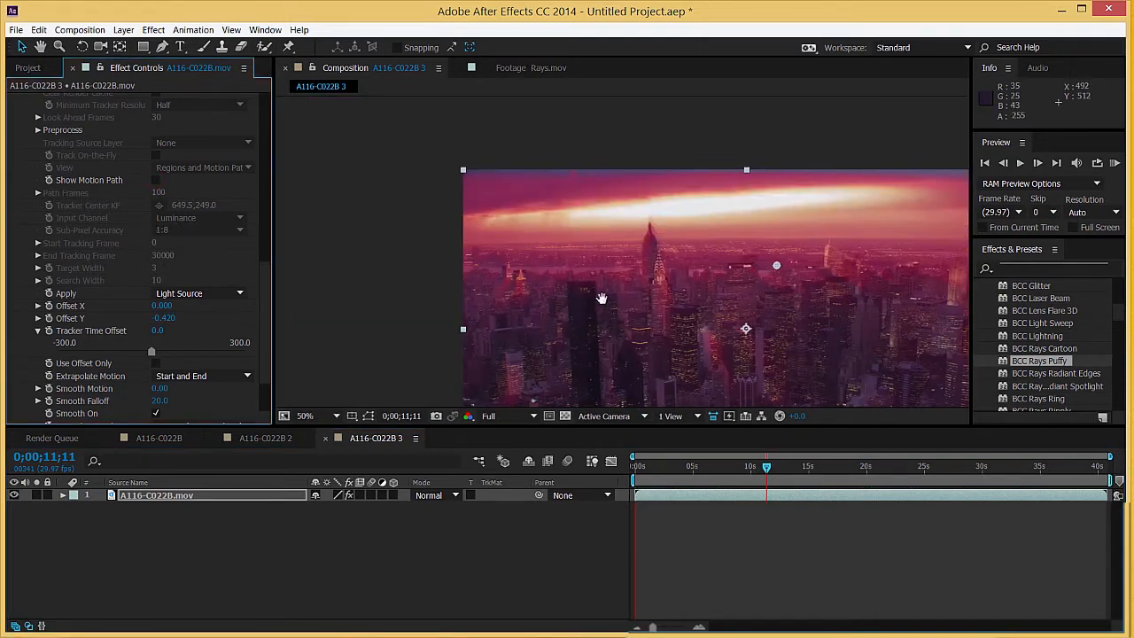
pyautogui.moveTo(610, 312); pyautogui.dragTo(570, 279)
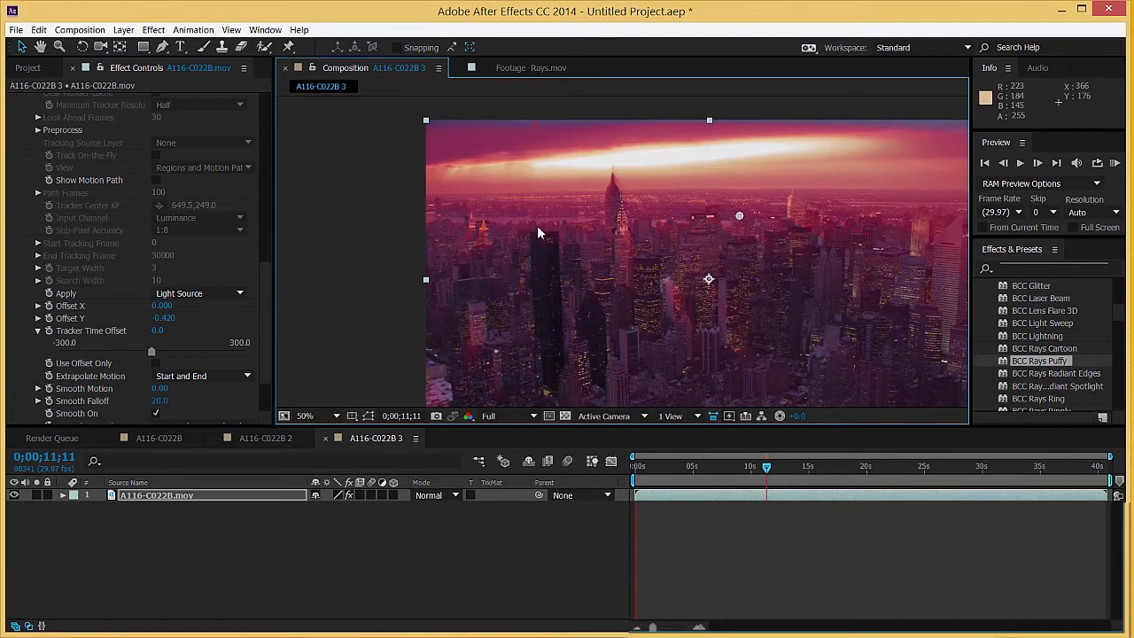
pyautogui.scroll(2, 538, 250)
pyautogui.moveTo(524, 236)
pyautogui.mouseDown()
pyautogui.moveTo(496, 319)
pyautogui.moveTo(500, 192)
pyautogui.mouseUp()
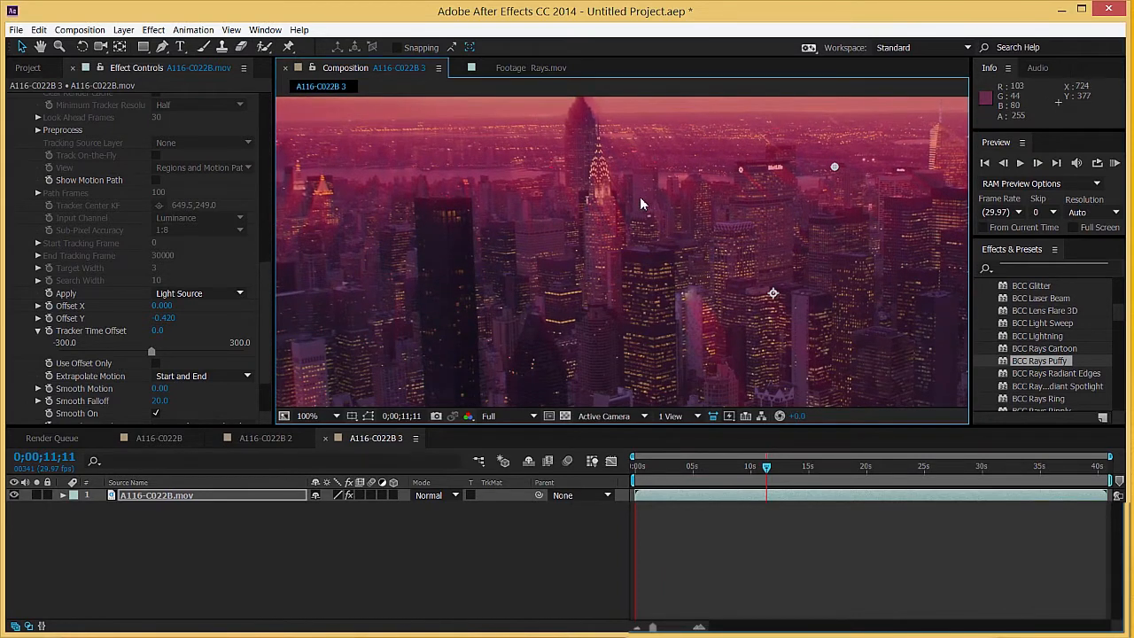
pyautogui.scroll(-2, 585, 248)
pyautogui.moveTo(578, 217); pyautogui.dragTo(573, 263)
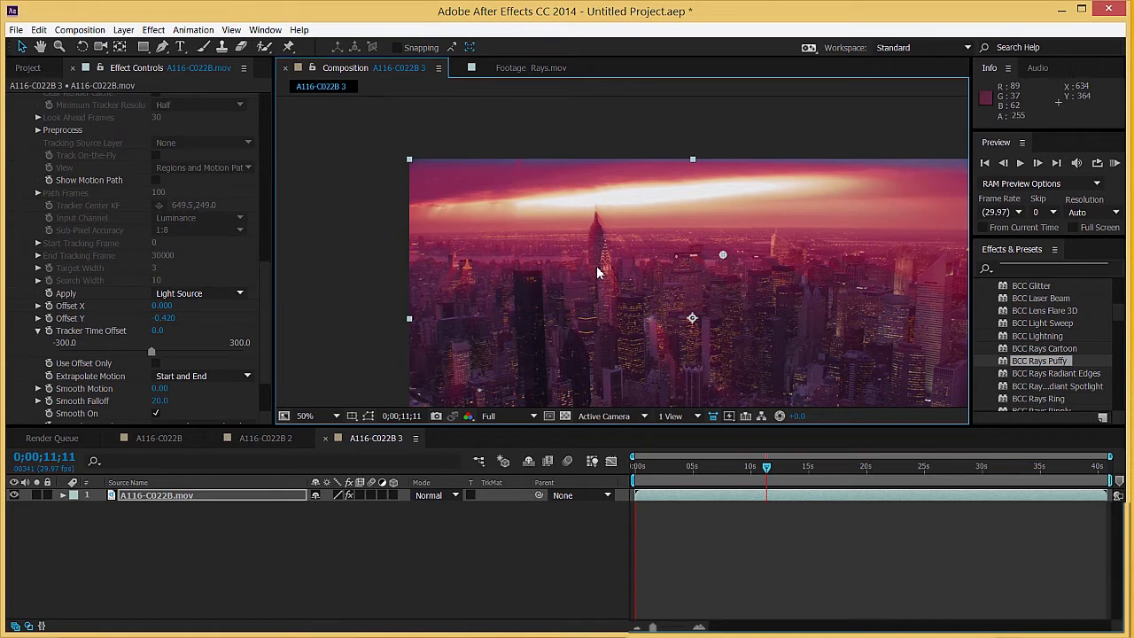
# Step: Turn on the PixelChooser for the rays effect and inspect the rays around the tall skyscraper
pyautogui.scroll(5, 59, 292)
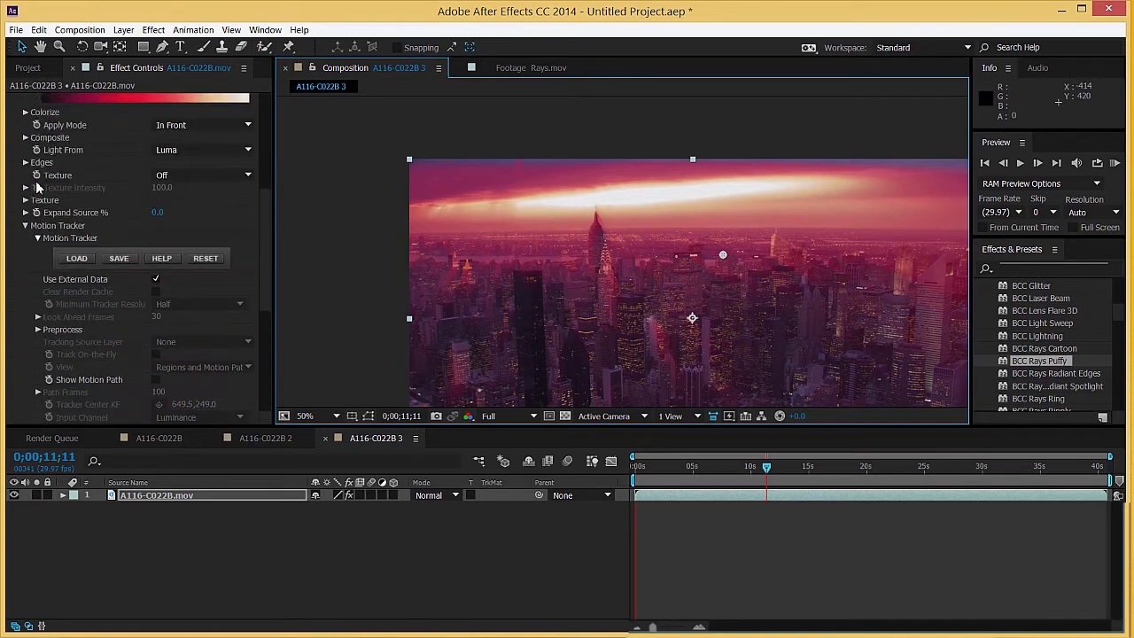
pyautogui.click(26, 226)
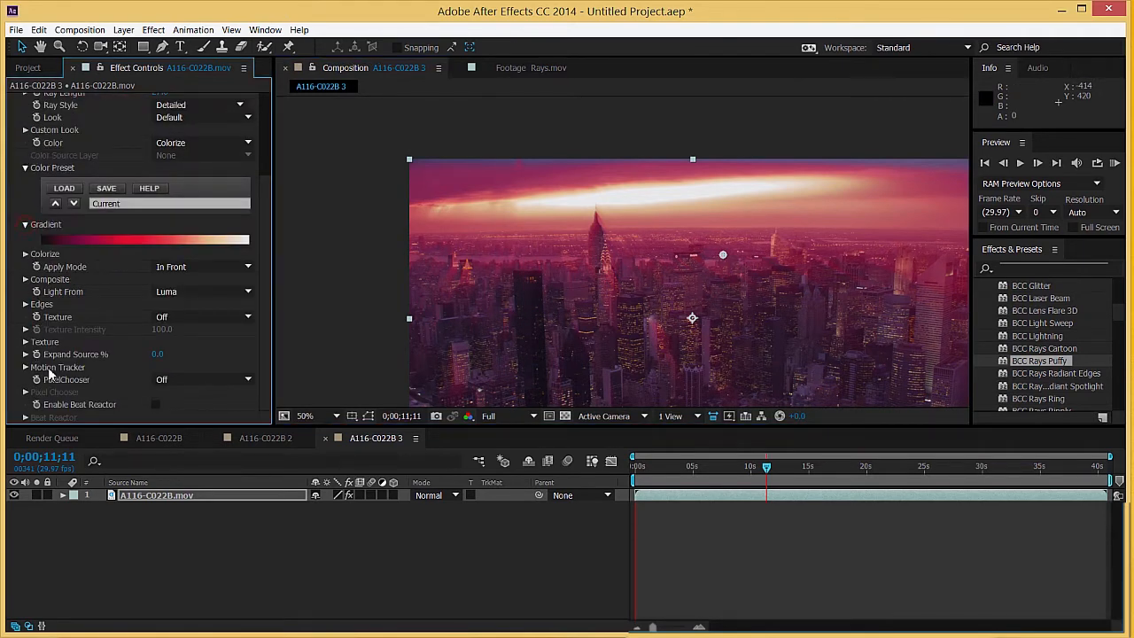
pyautogui.click(180, 380)
pyautogui.click(177, 399)
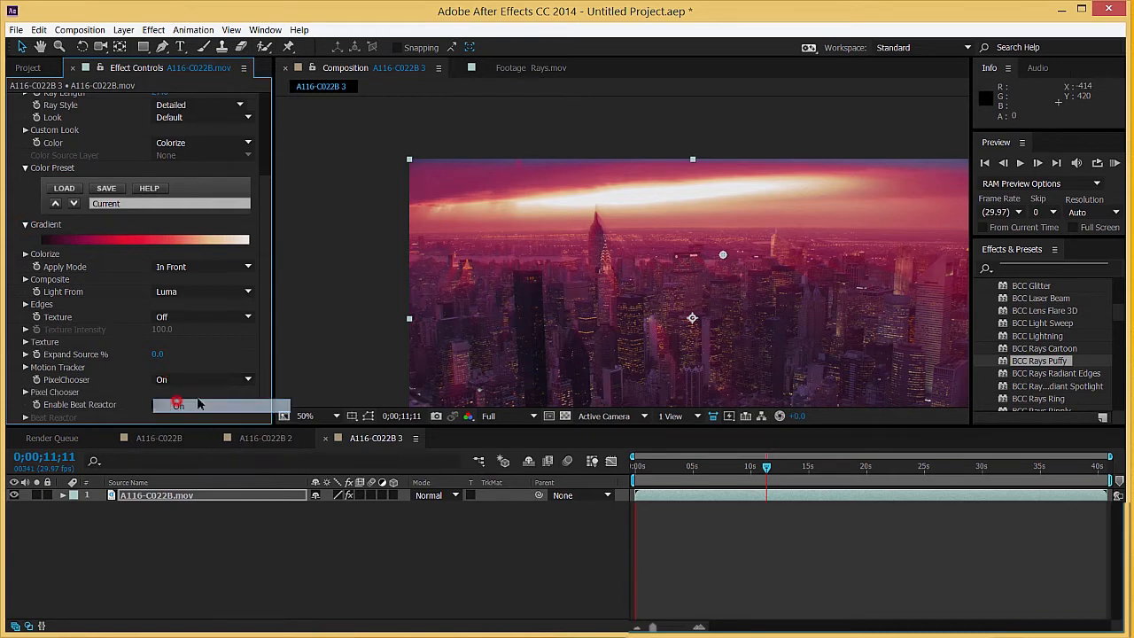
pyautogui.scroll(2, 549, 229)
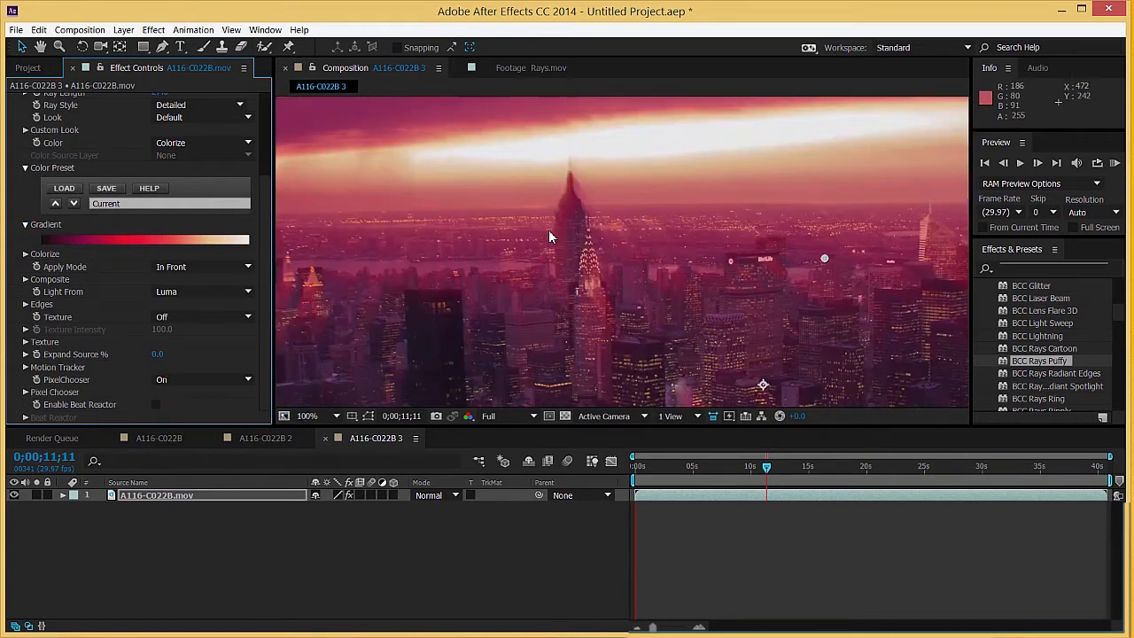
pyautogui.scroll(-2, 549, 232)
pyautogui.moveTo(635, 303); pyautogui.dragTo(615, 228)
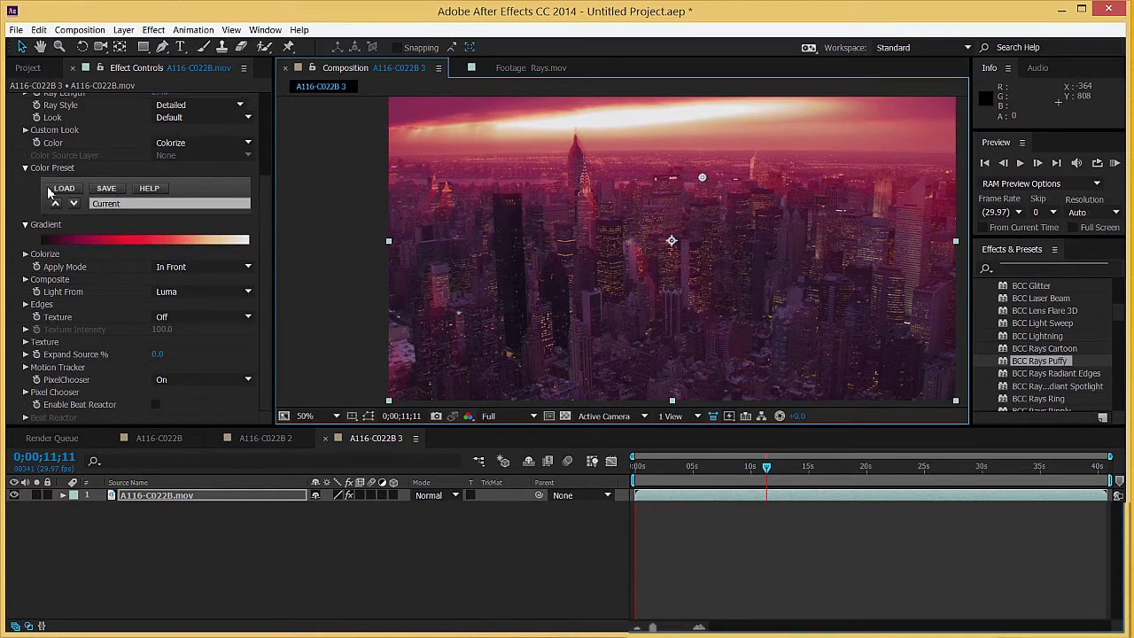
# Step: Set the PixelChooser's region shape to Inside Rectangle for the rays effect
pyautogui.click(58, 317)
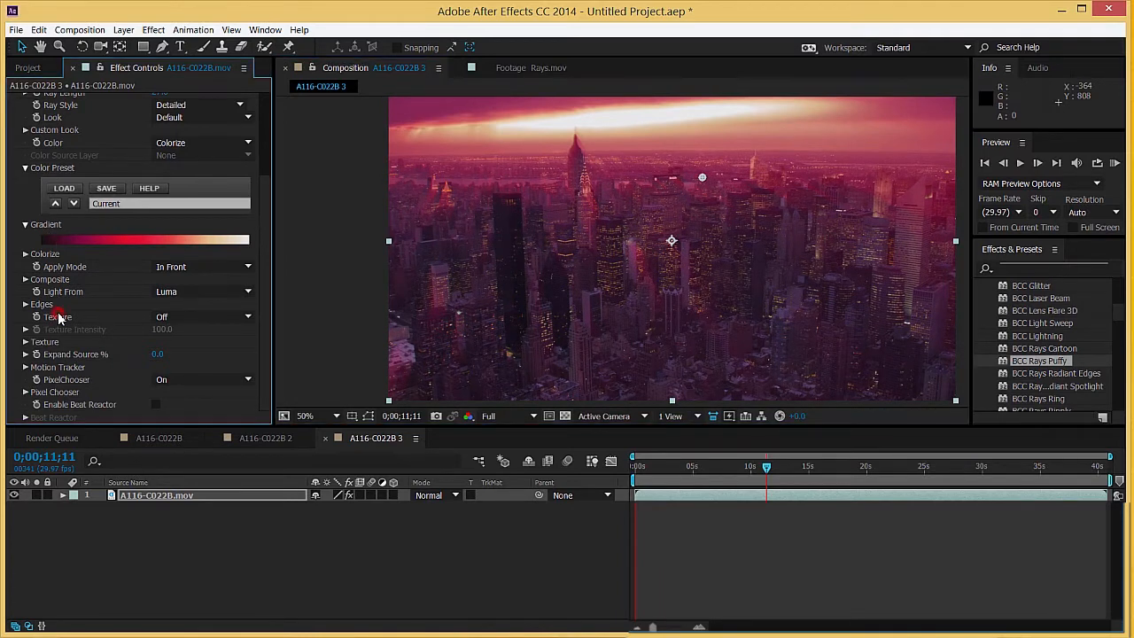
pyautogui.click(25, 393)
pyautogui.scroll(-6, 53, 266)
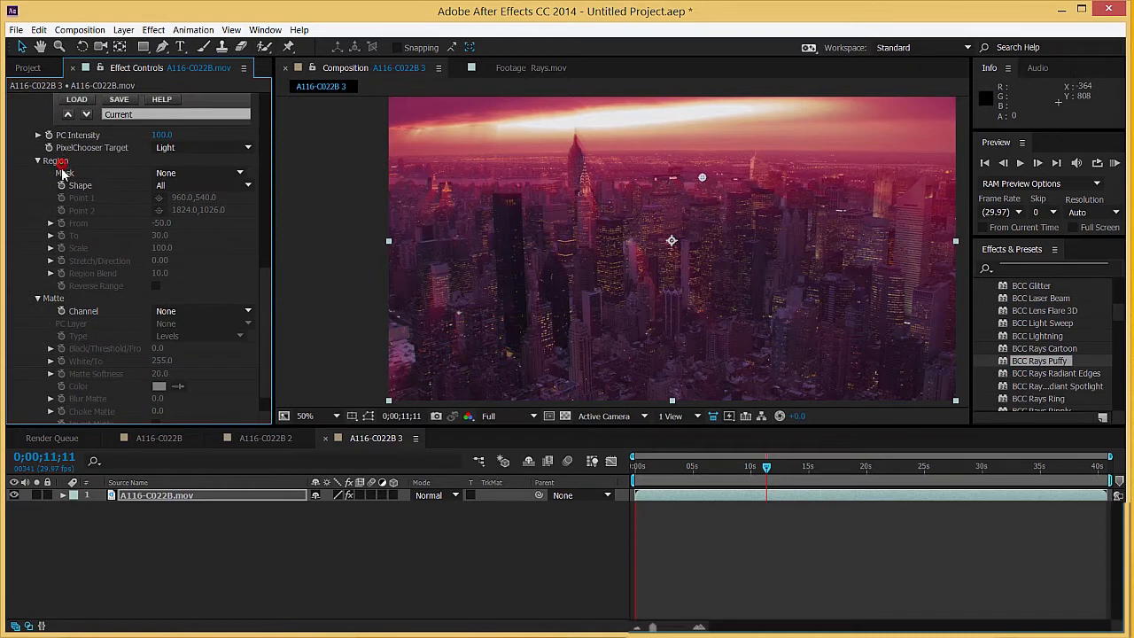
pyautogui.click(195, 185)
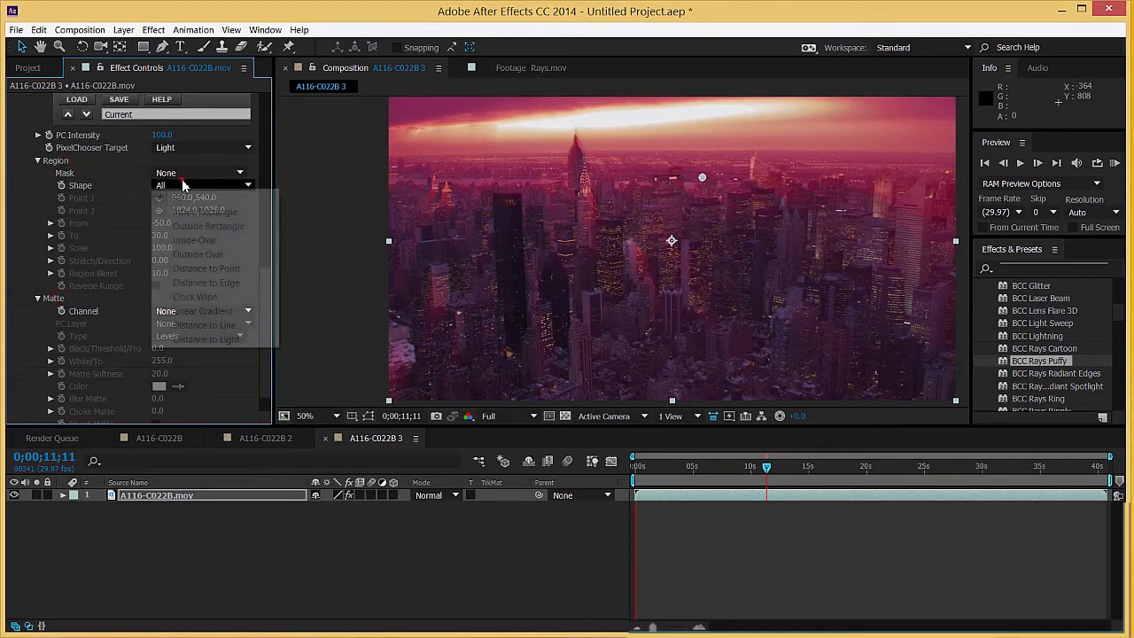
pyautogui.click(237, 214)
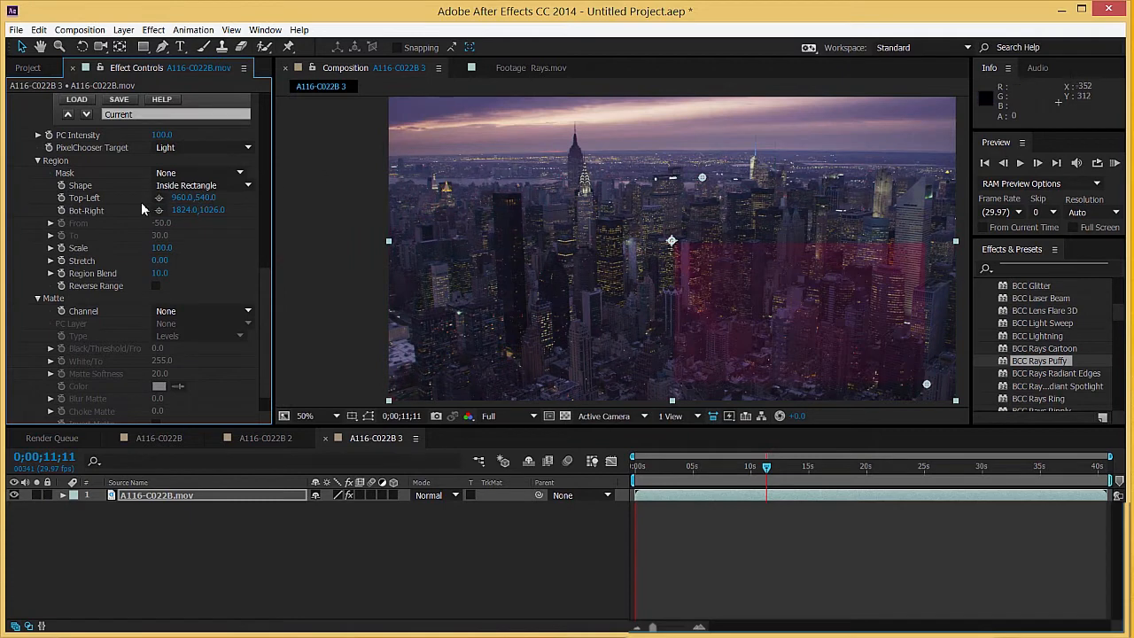
# Step: Show the effect's on-screen controls and fit the PixelChooser rectangle over the sky, from about -64, -4 to about 1942, 262
pyautogui.scroll(10, 107, 177)
pyautogui.click(102, 138)
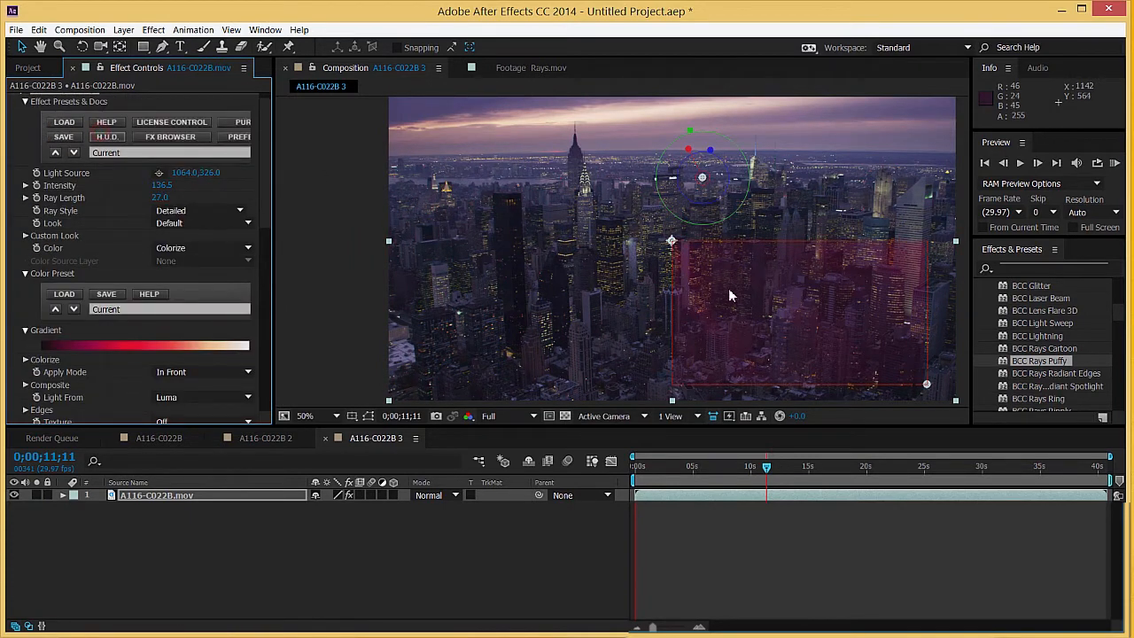
pyautogui.moveTo(929, 301); pyautogui.dragTo(573, 202)
pyautogui.scroll(2, 810, 337)
pyautogui.scroll(2, 810, 337)
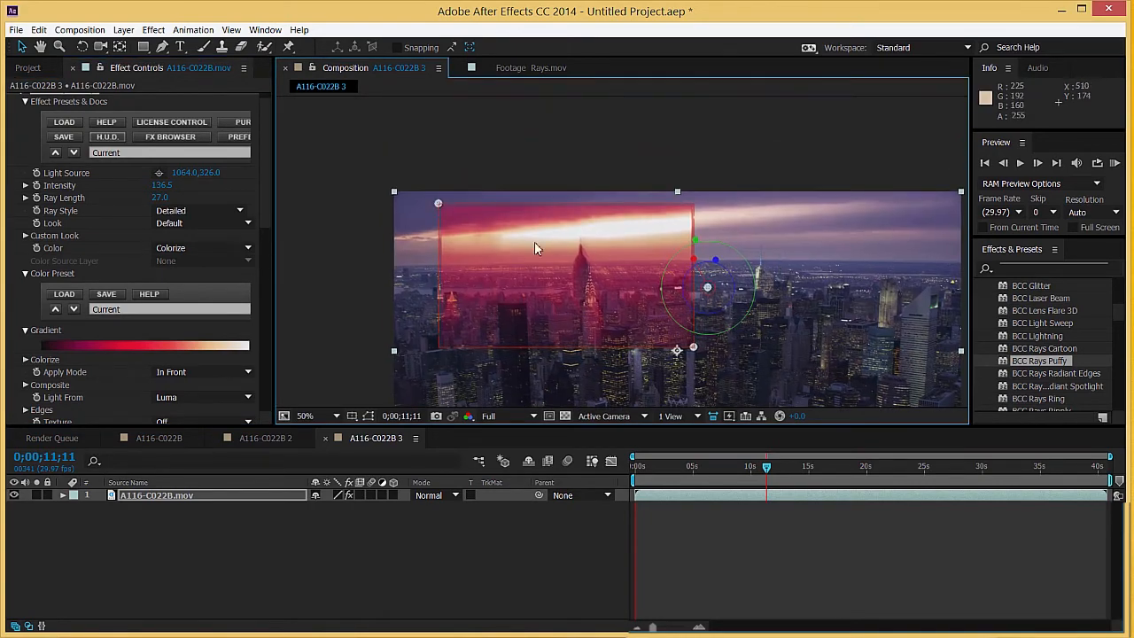
pyautogui.moveTo(534, 241); pyautogui.dragTo(472, 188)
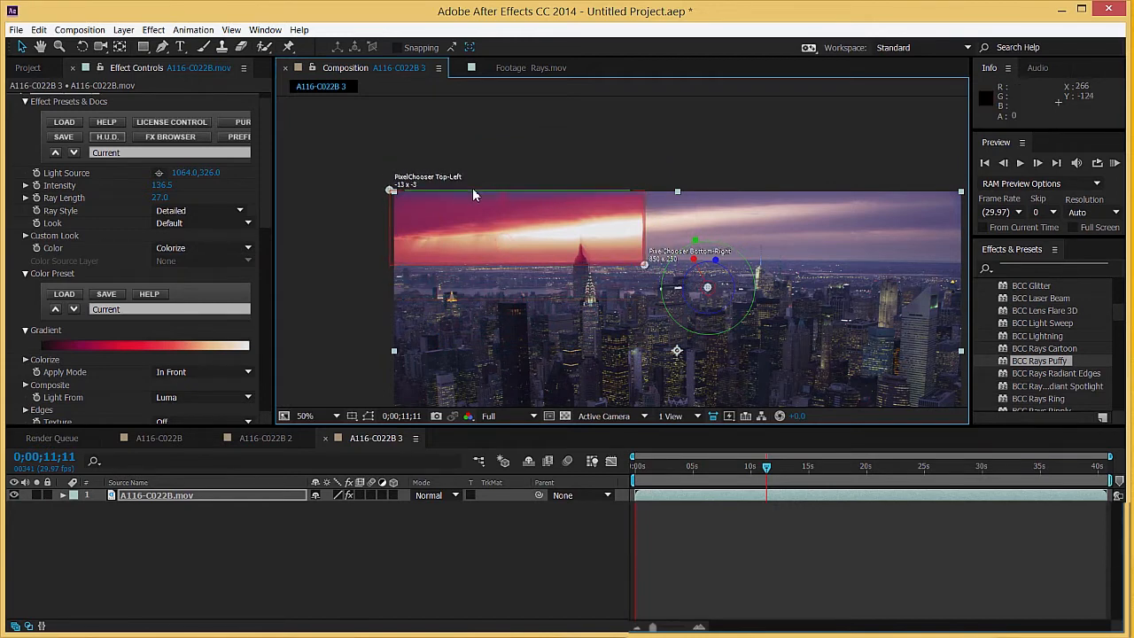
pyautogui.moveTo(646, 268); pyautogui.dragTo(966, 269)
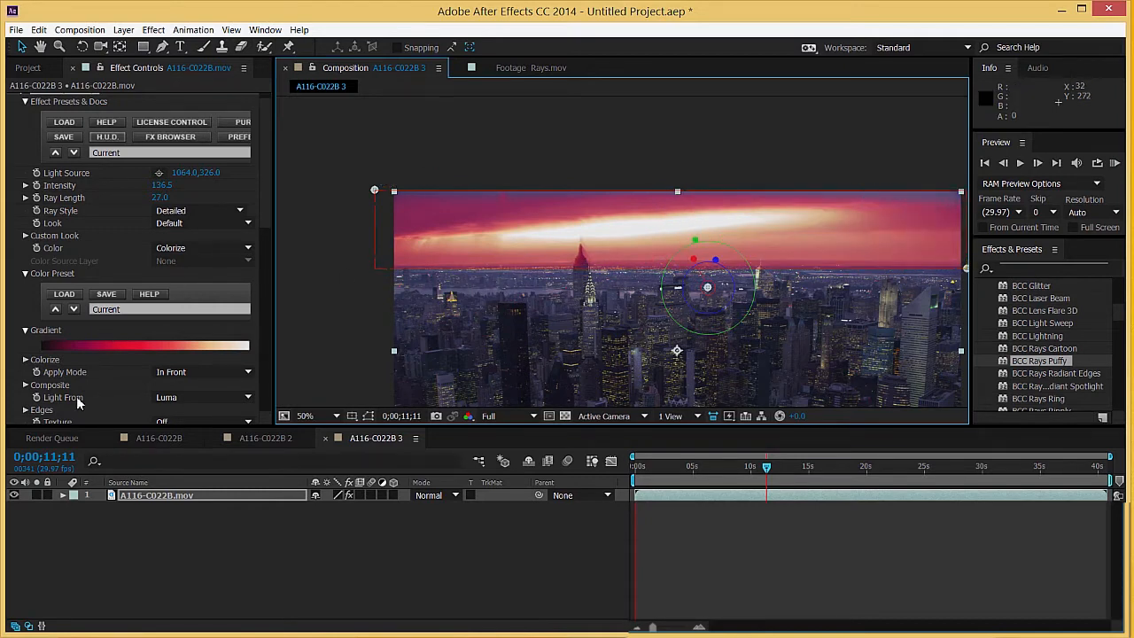
# Step: Set the Region Blend to 8 and extend the rectangle vertically to about -64, -22 and 1942, 280
pyautogui.scroll(-3, 80, 404)
pyautogui.scroll(-6, 76, 366)
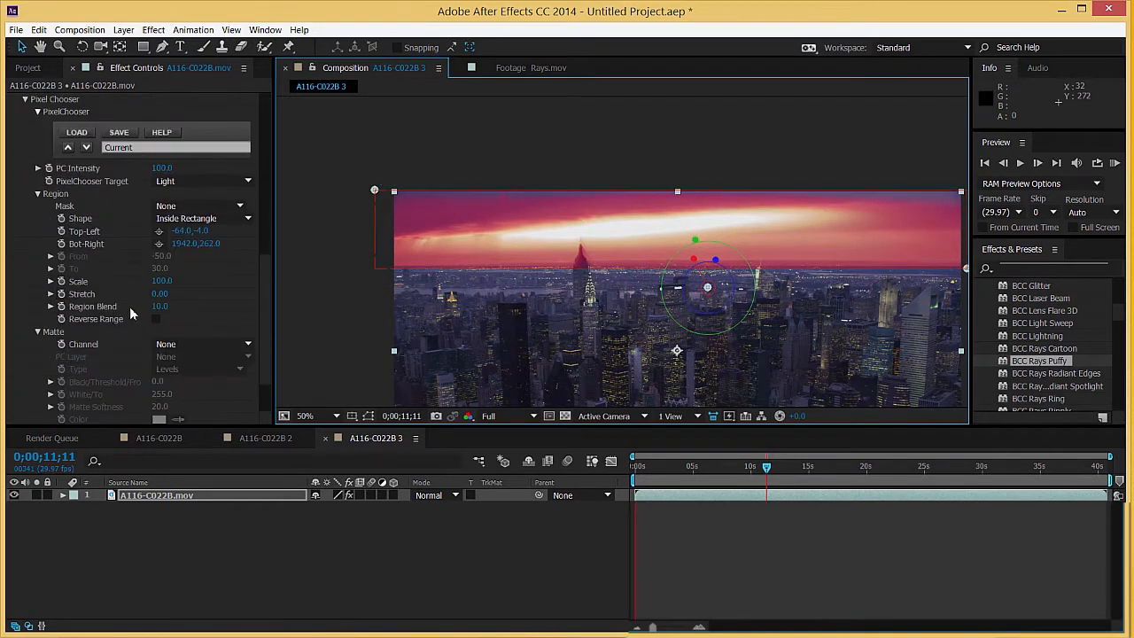
pyautogui.moveTo(156, 304); pyautogui.dragTo(129, 307)
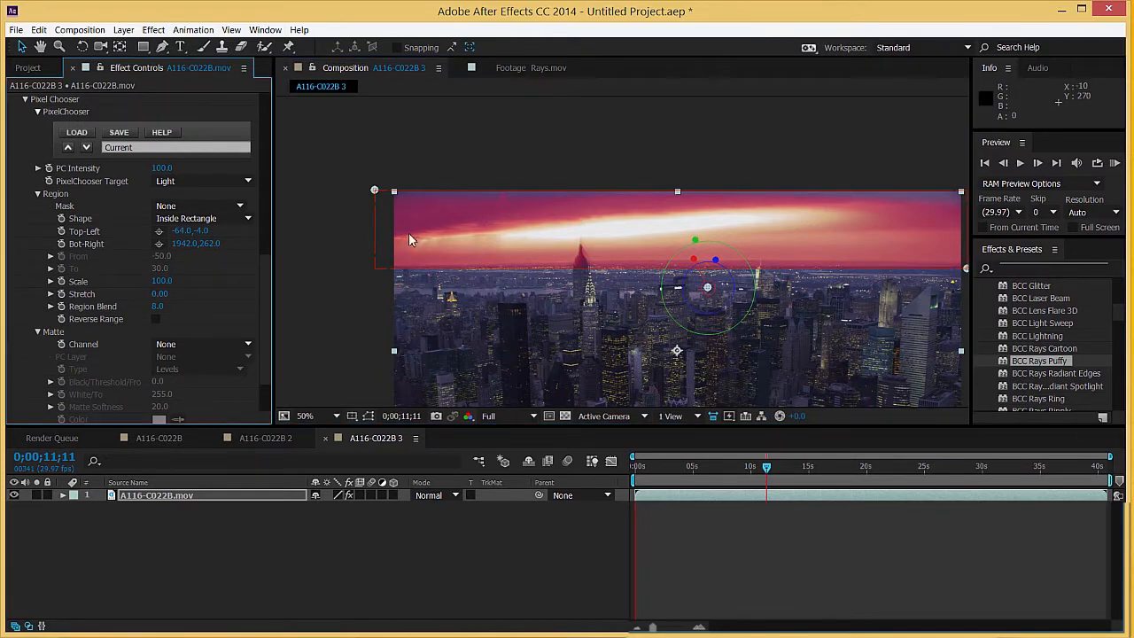
pyautogui.moveTo(459, 197); pyautogui.dragTo(458, 191)
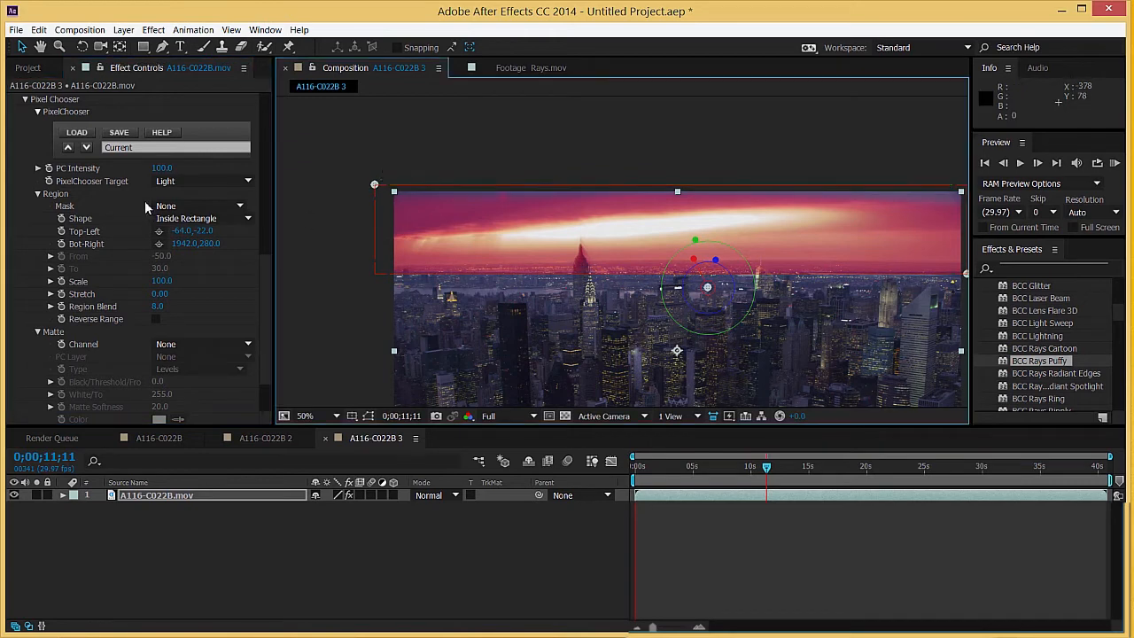
# Step: Check the region's mask choices and set the PixelChooser's matte channel to Luma
pyautogui.click(163, 207)
pyautogui.click(157, 212)
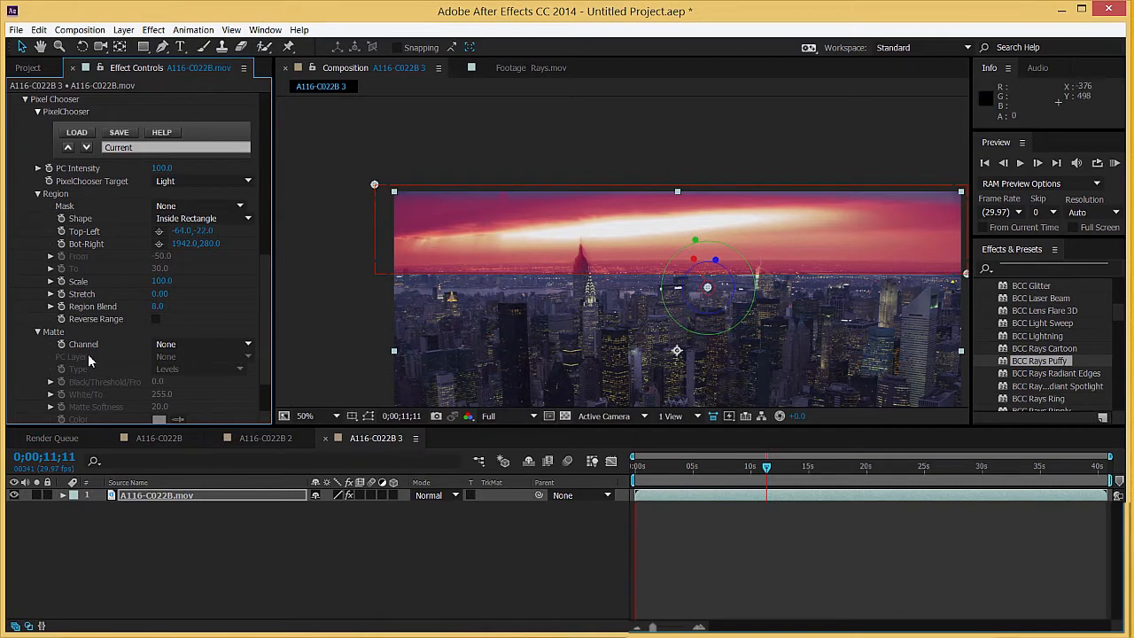
pyautogui.scroll(-1, 100, 355)
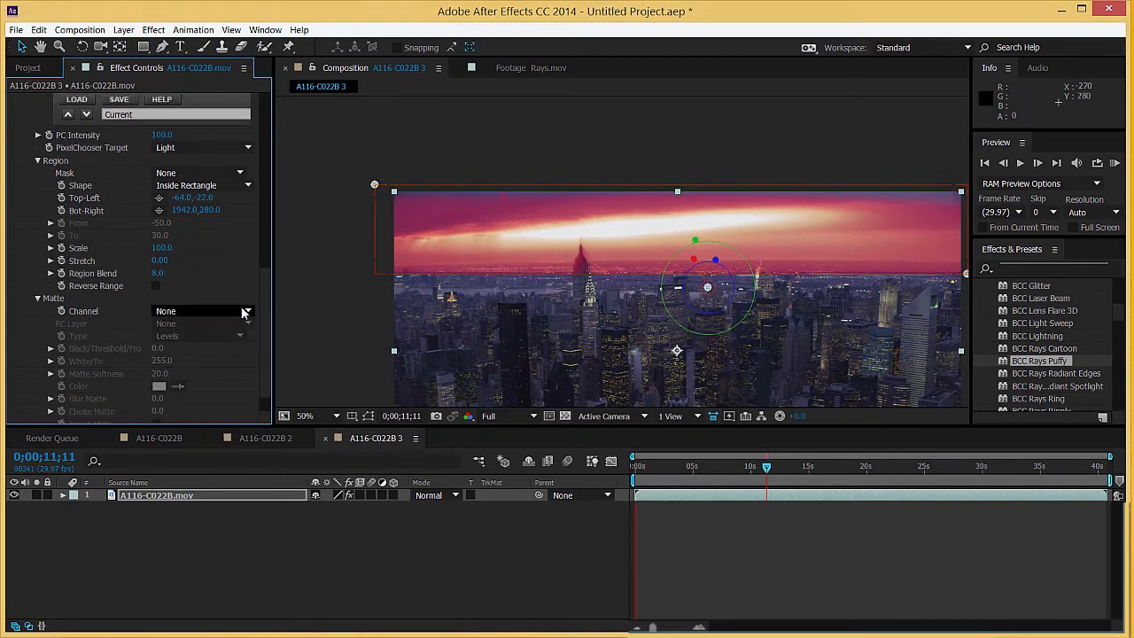
pyautogui.click(193, 311)
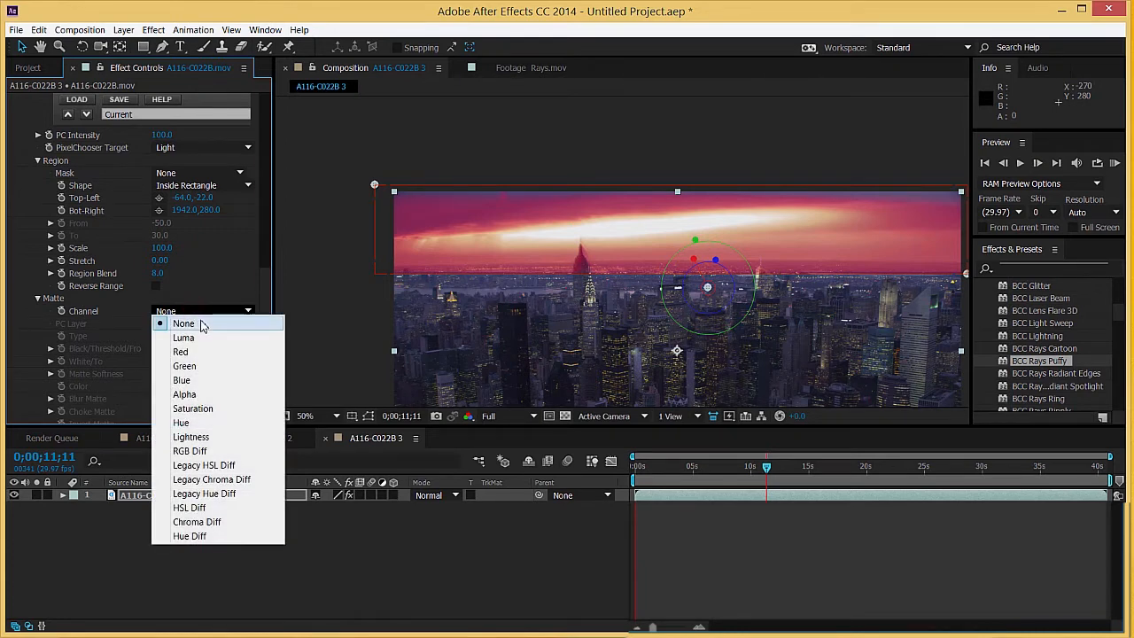
pyautogui.click(202, 340)
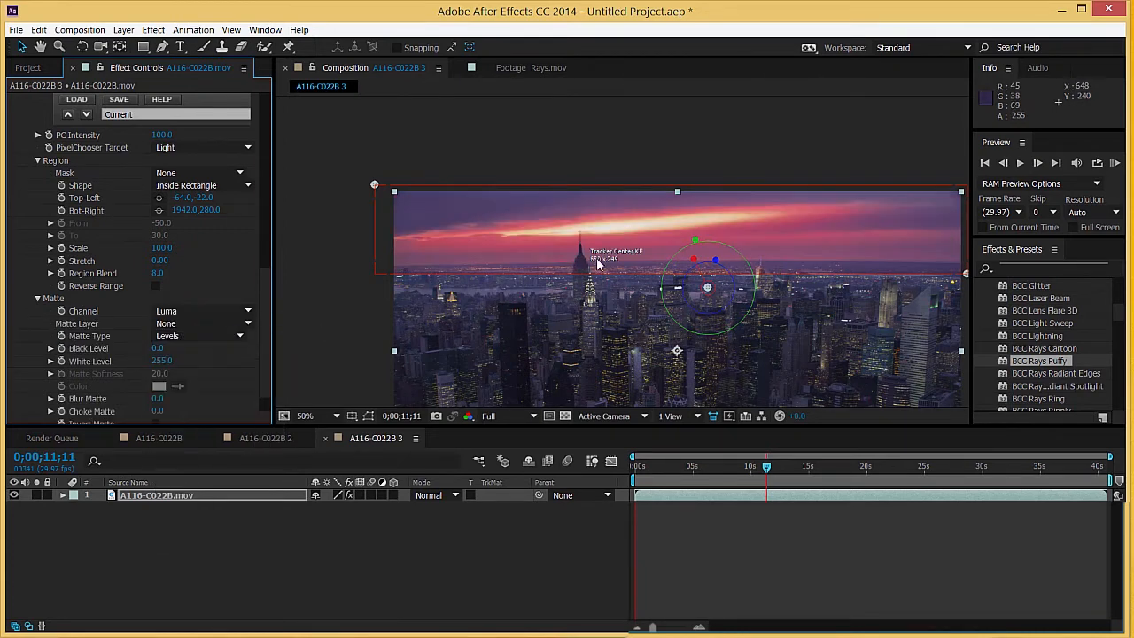
# Step: View the chosen pixels at 100% zoom, lower the matte's Black Level and set its White Level to 226
pyautogui.scroll(3, 121, 215)
pyautogui.click(173, 154)
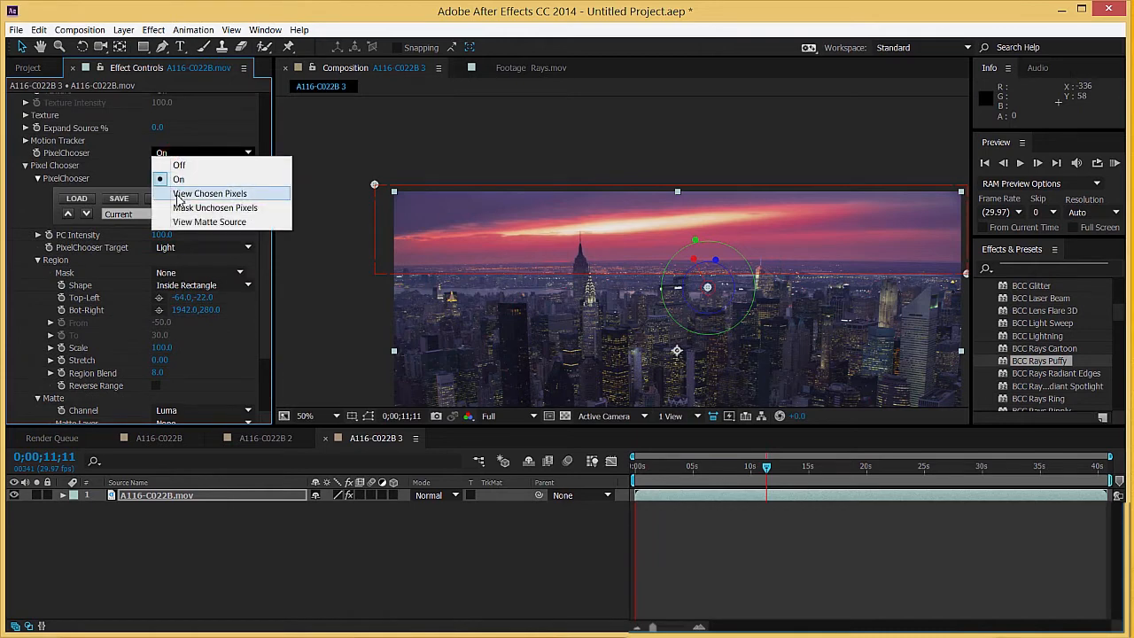
pyautogui.click(182, 194)
pyautogui.press('.')
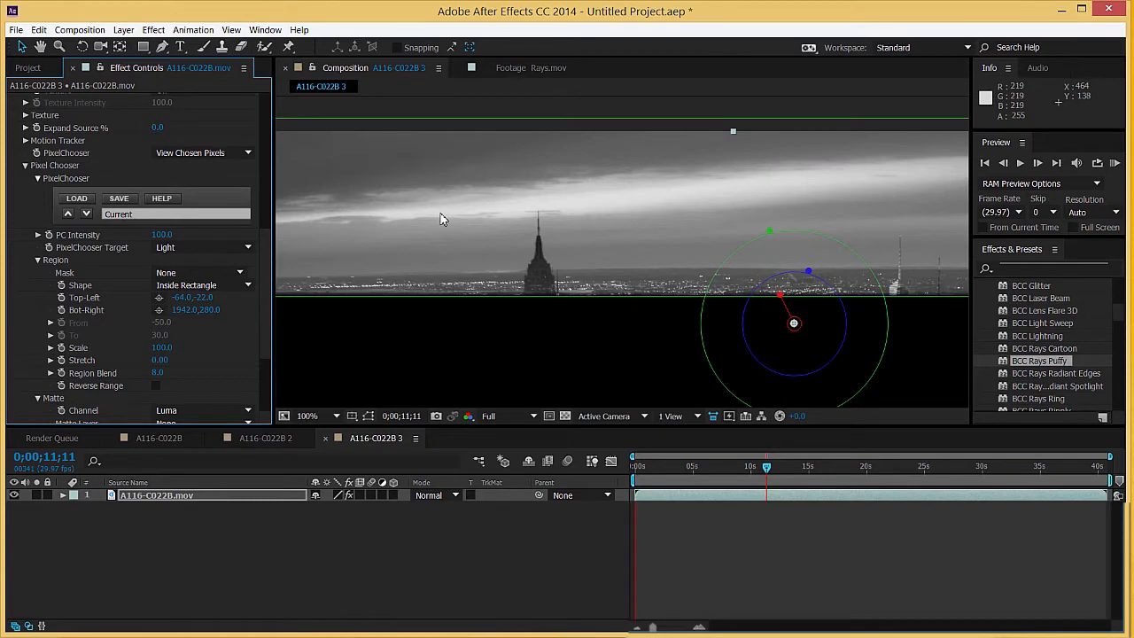
pyautogui.scroll(-3, 120, 383)
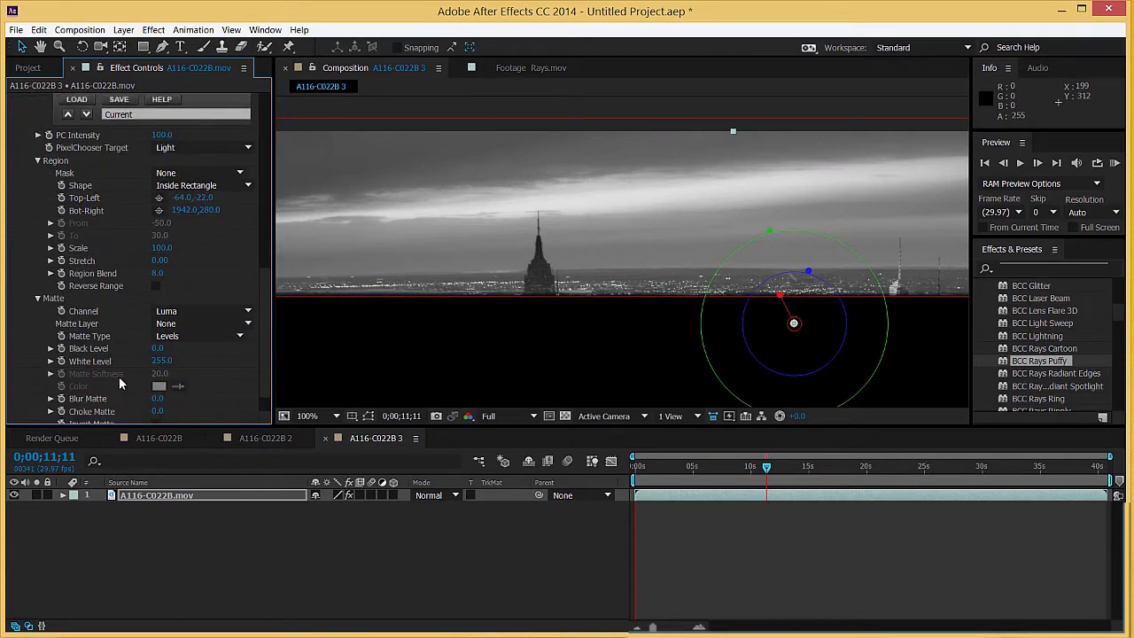
pyautogui.moveTo(158, 348)
pyautogui.mouseDown()
pyautogui.moveTo(221, 348)
pyautogui.moveTo(172, 363)
pyautogui.moveTo(121, 360)
pyautogui.moveTo(155, 354)
pyautogui.moveTo(146, 348)
pyautogui.mouseUp()
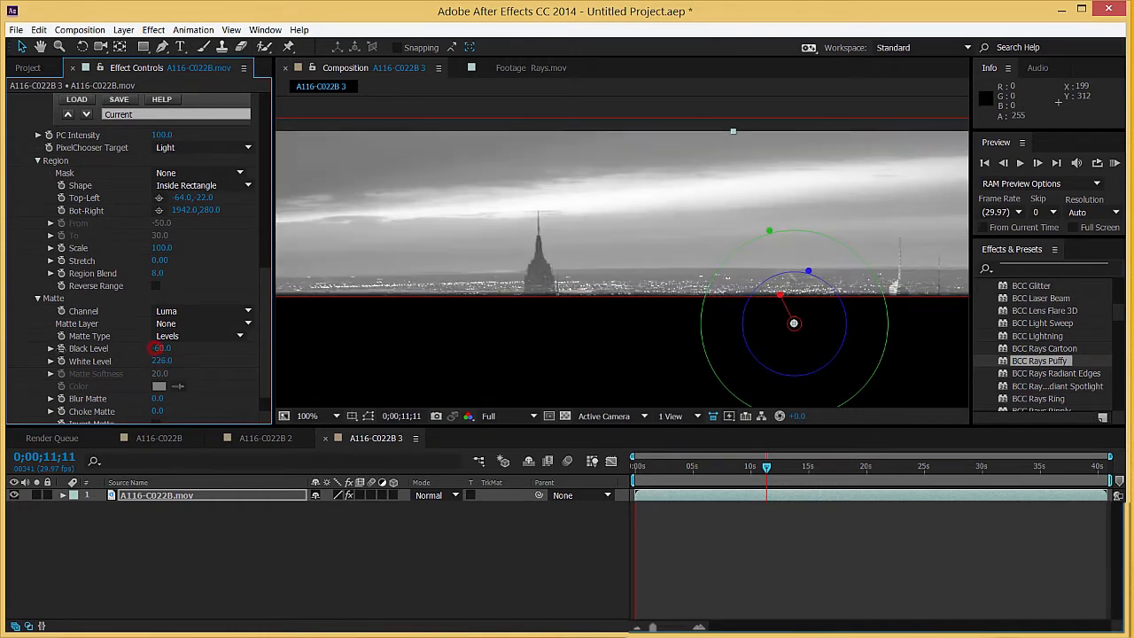
# Step: Change the Matte Type to Threshold and set the Threshold to 34
pyautogui.click(177, 337)
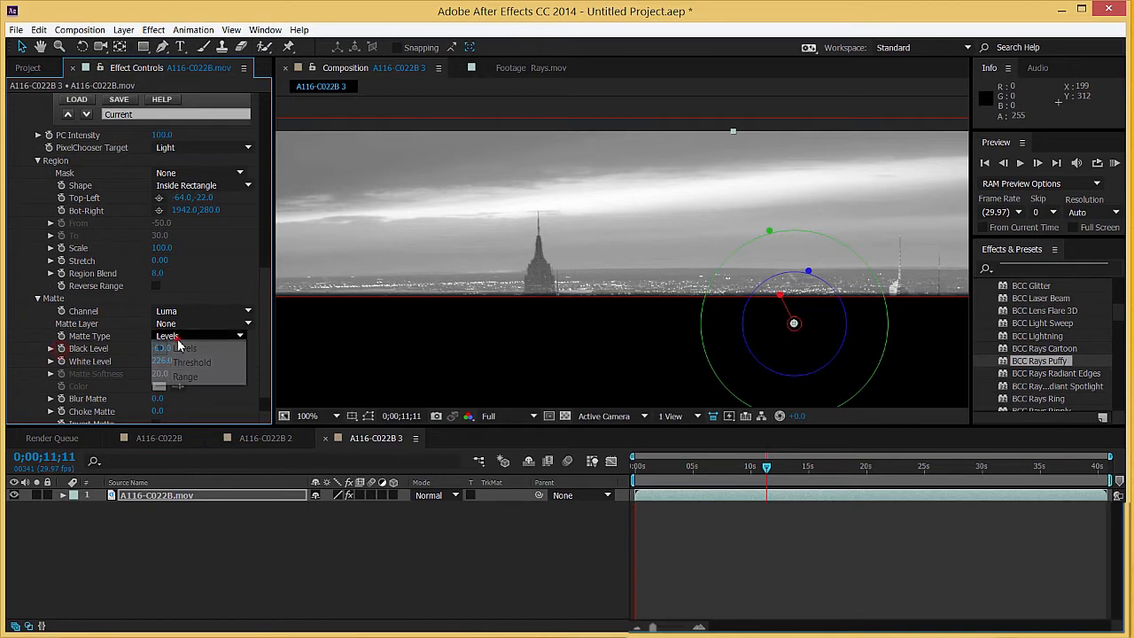
pyautogui.click(190, 358)
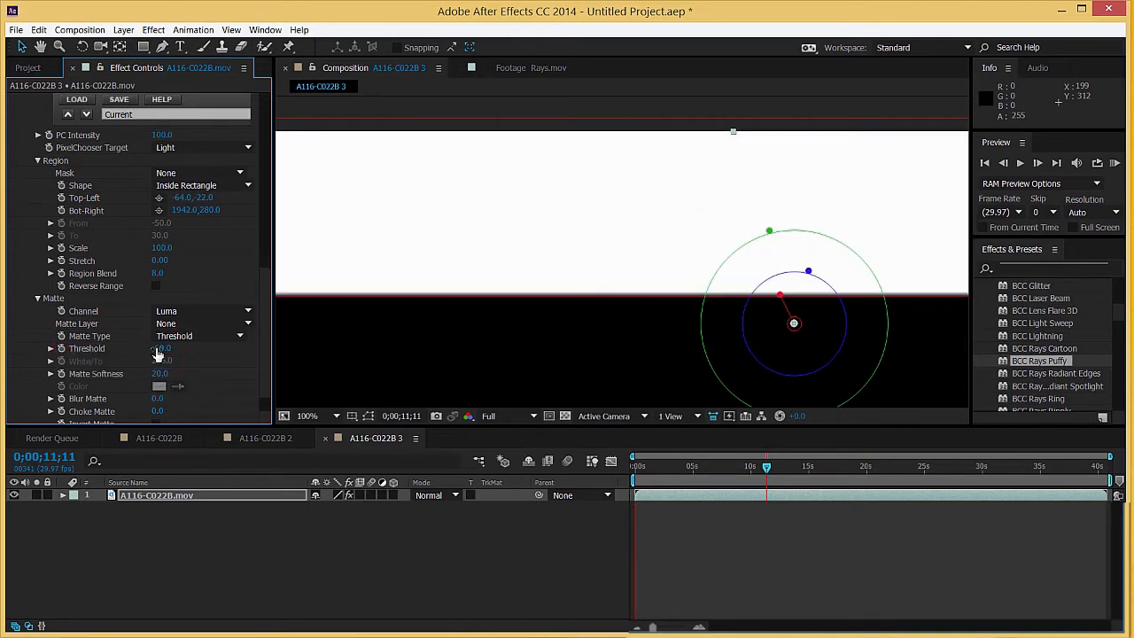
pyautogui.moveTo(210, 348); pyautogui.dragTo(235, 349)
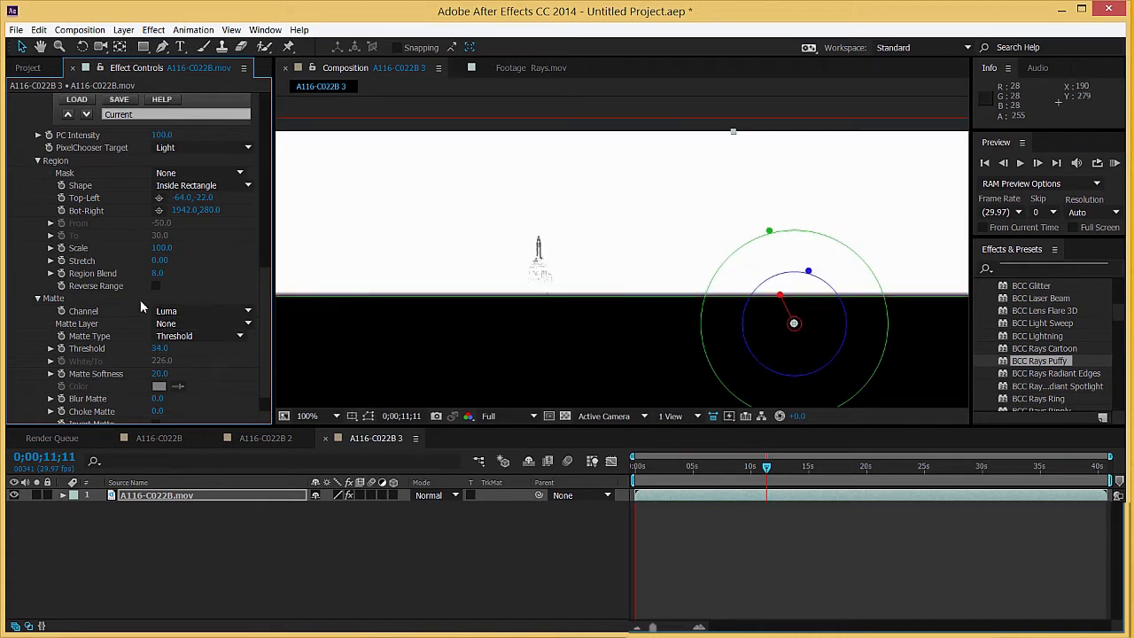
# Step: Change the PixelChooser's matte channel to HSL Diff
pyautogui.scroll(3, 130, 304)
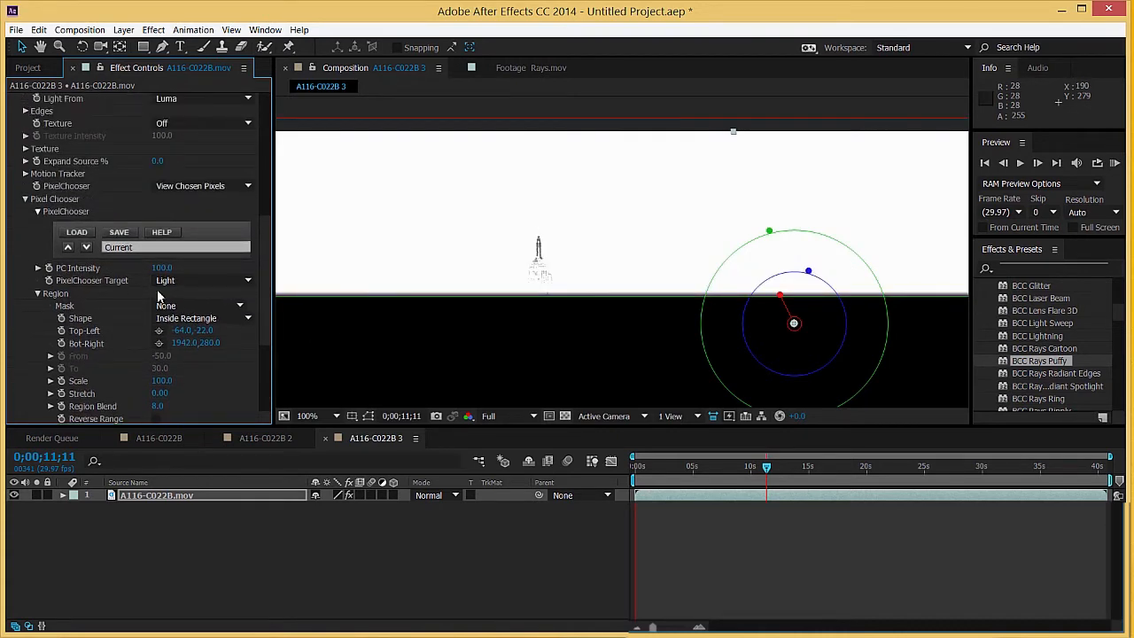
pyautogui.scroll(-2, 173, 350)
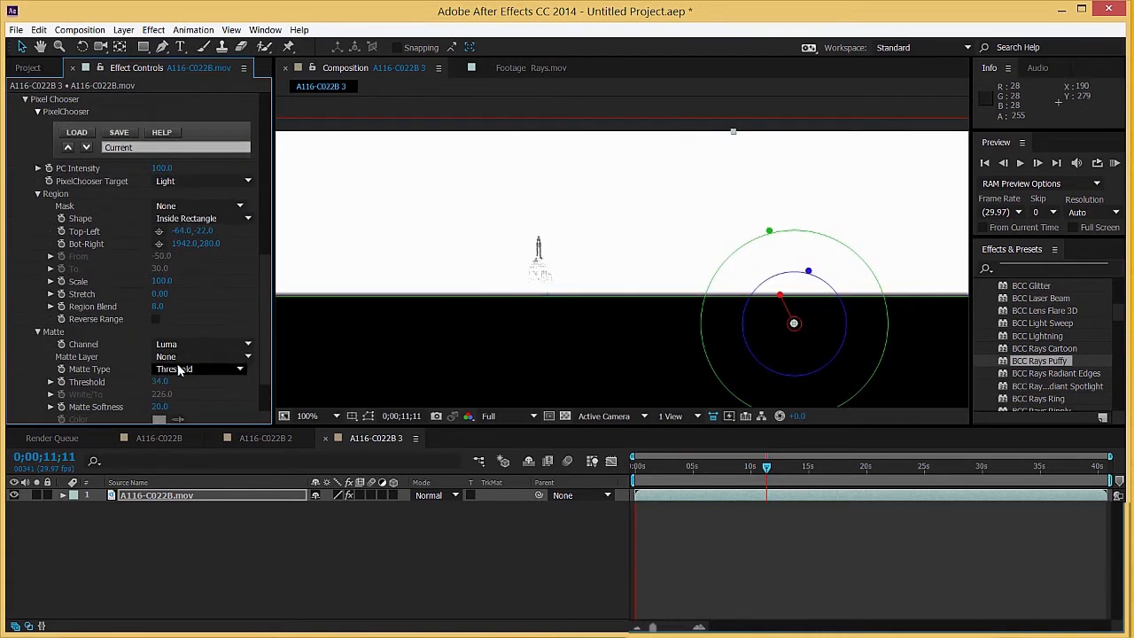
pyautogui.click(177, 345)
pyautogui.click(209, 541)
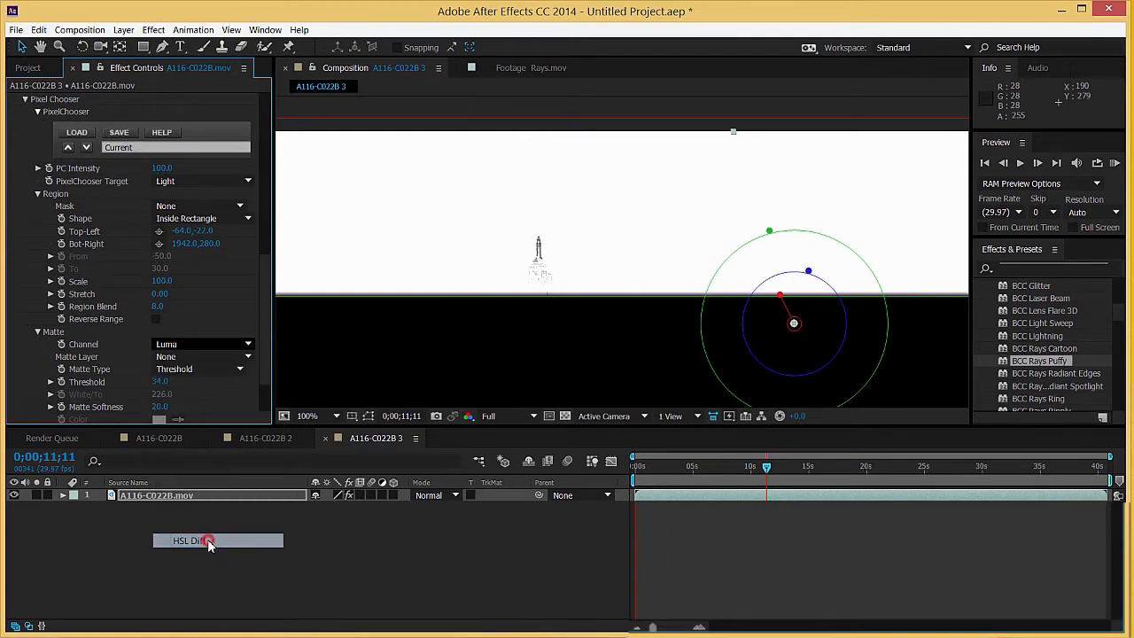
# Step: Switch the PixelChooser to View Matte Source and sample the matte color from the bright cloud band in the sky
pyautogui.scroll(2, 125, 306)
pyautogui.click(199, 153)
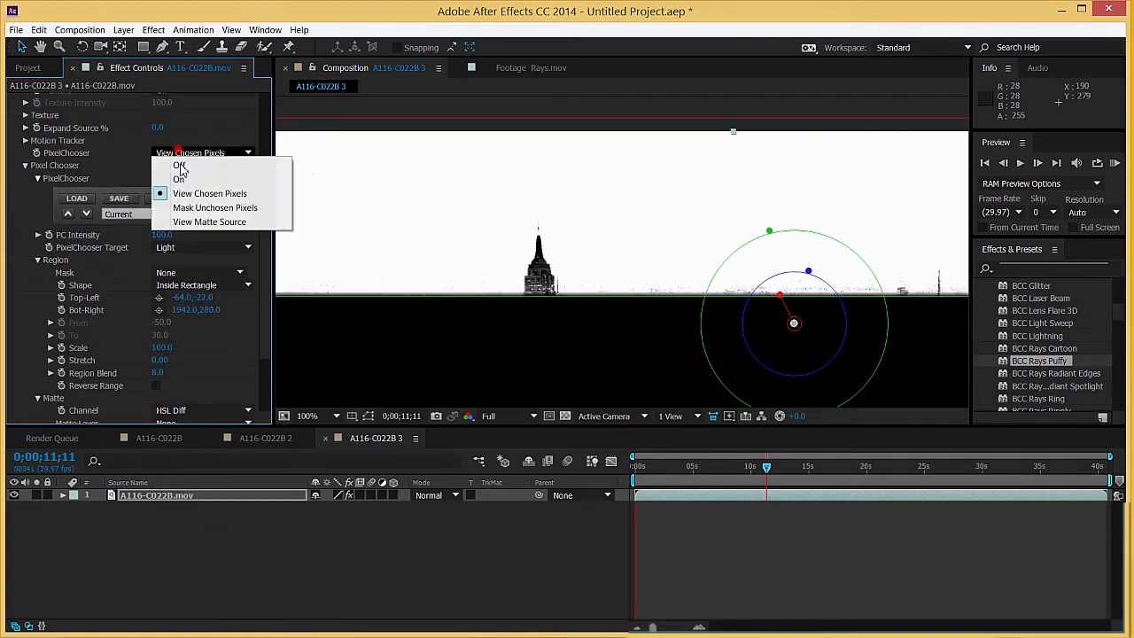
pyautogui.click(204, 208)
pyautogui.click(191, 223)
pyautogui.scroll(-3, 103, 355)
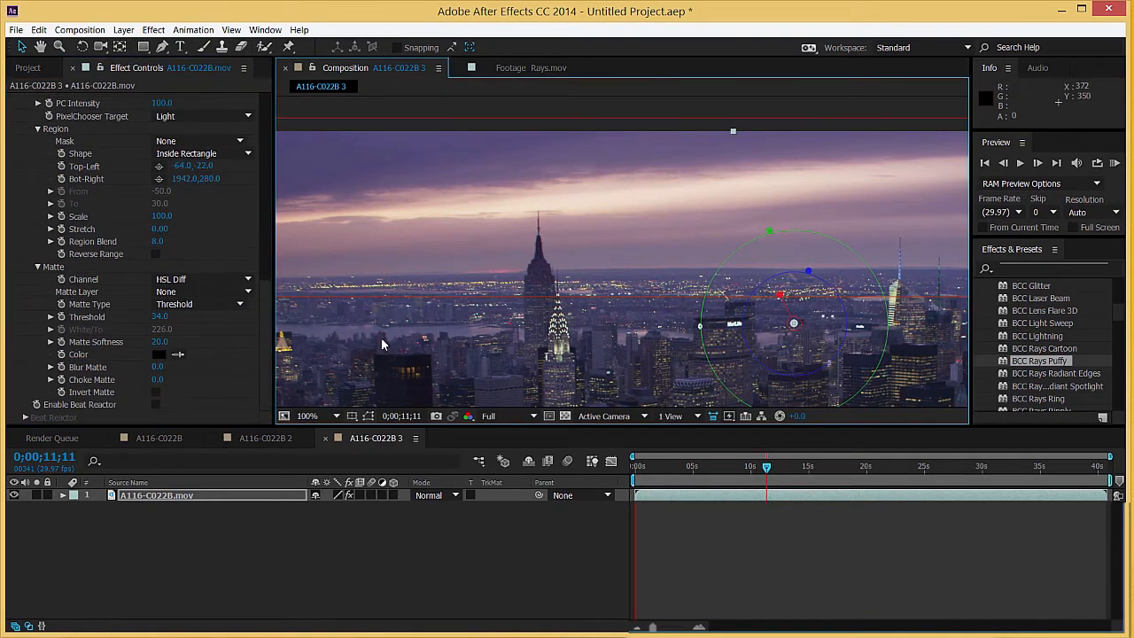
pyautogui.moveTo(381, 338); pyautogui.dragTo(520, 335)
pyautogui.click(177, 355)
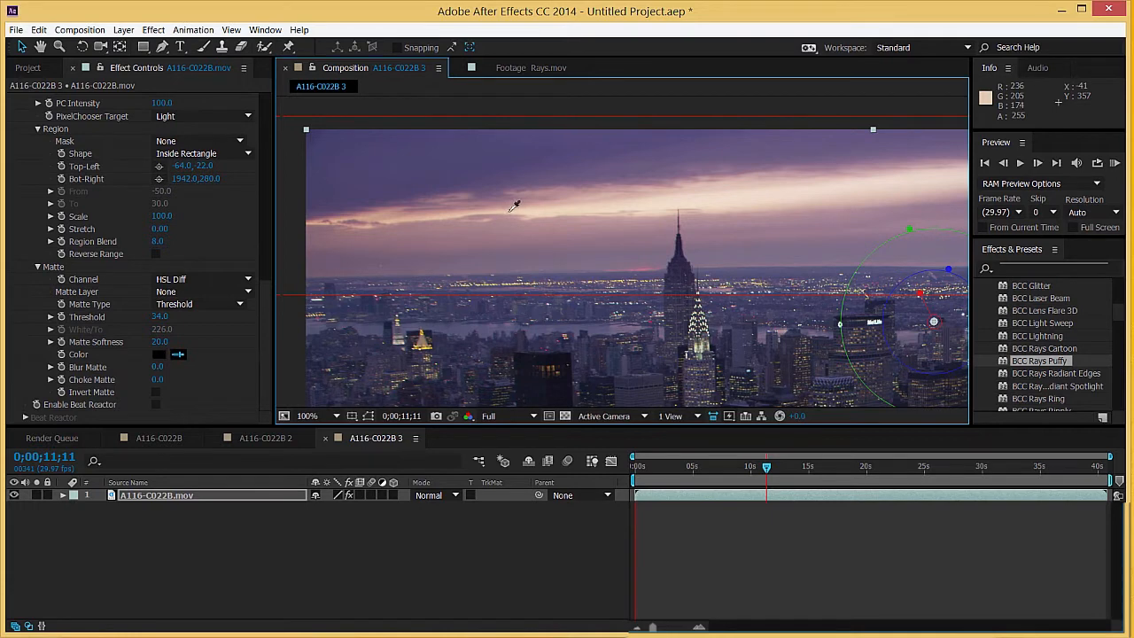
pyautogui.click(514, 206)
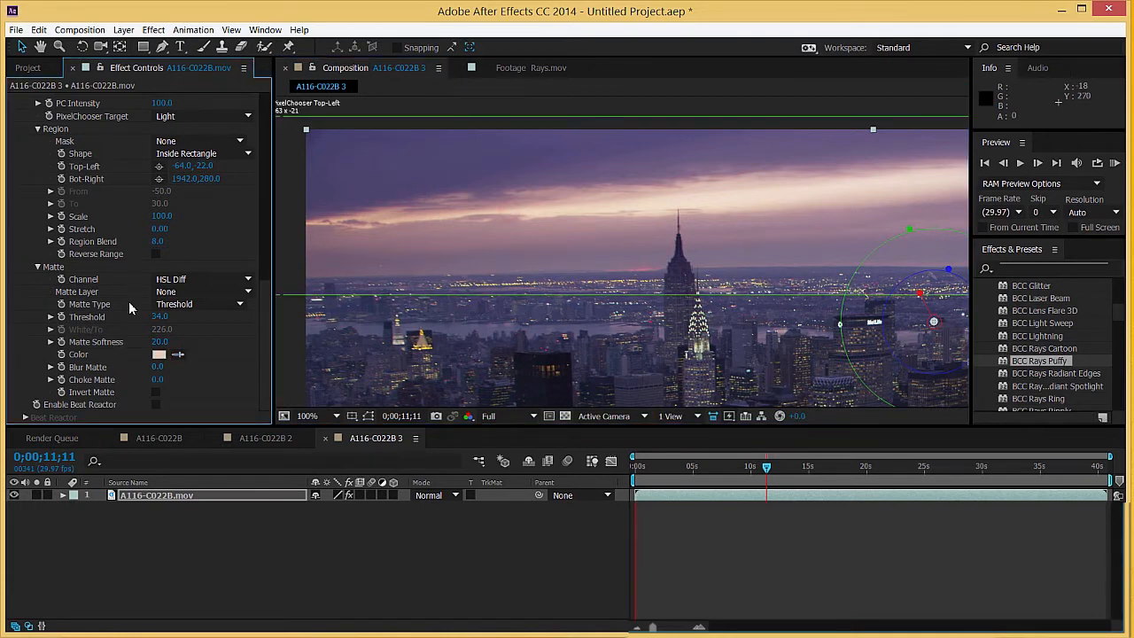
# Step: Set the PixelChooser to View Chosen Pixels and inspect the matte around the sky and skyscraper
pyautogui.scroll(5, 129, 307)
pyautogui.click(204, 188)
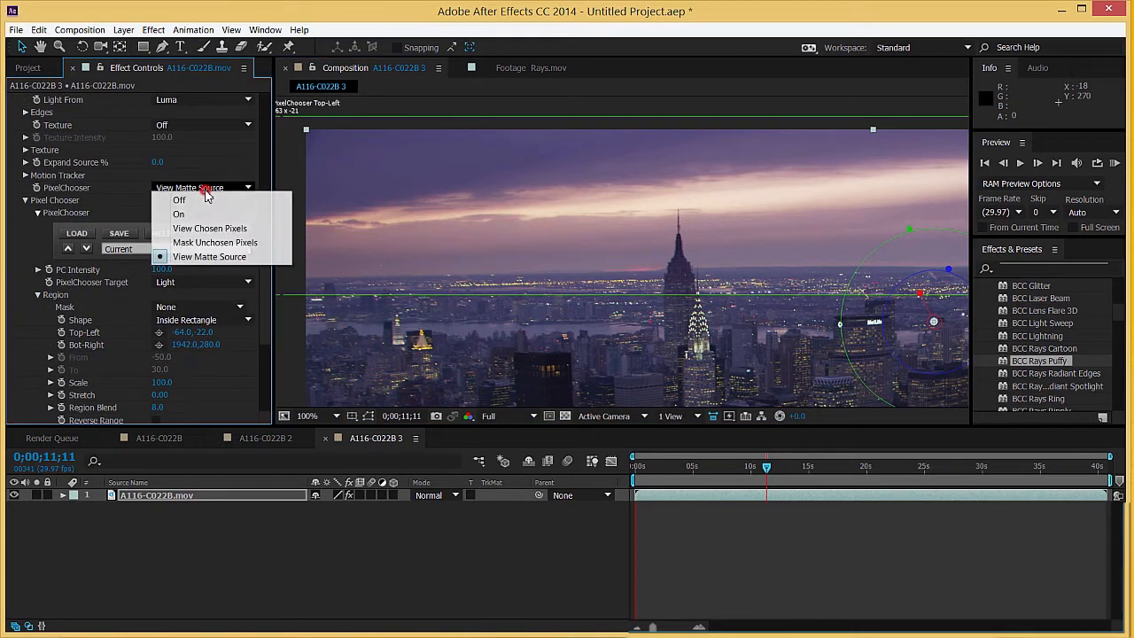
pyautogui.click(207, 227)
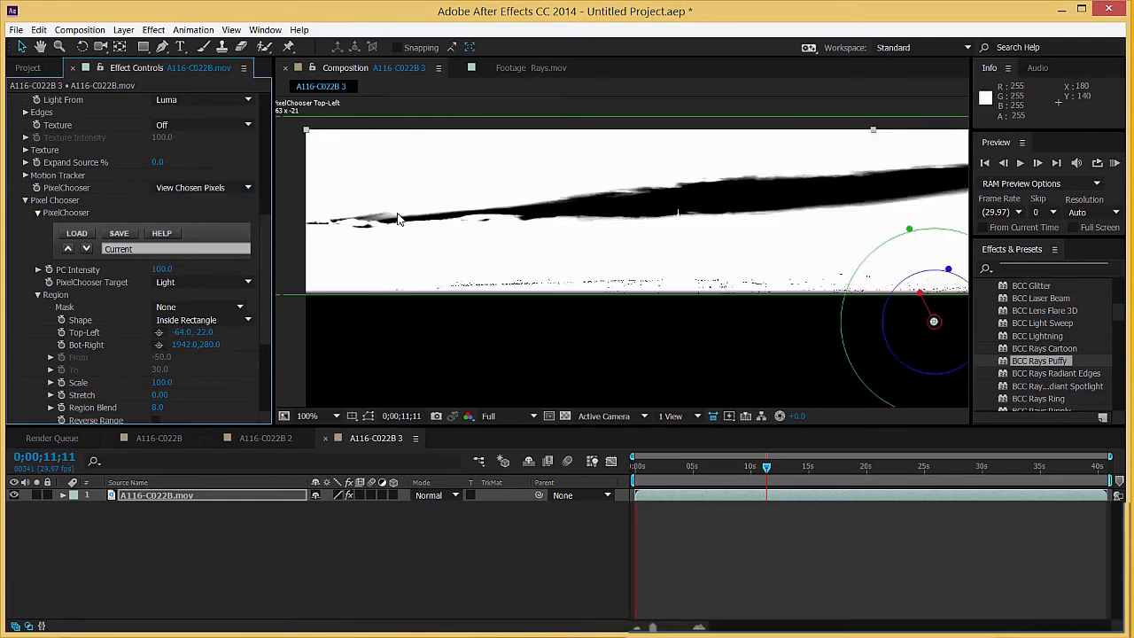
pyautogui.scroll(-2, 620, 248)
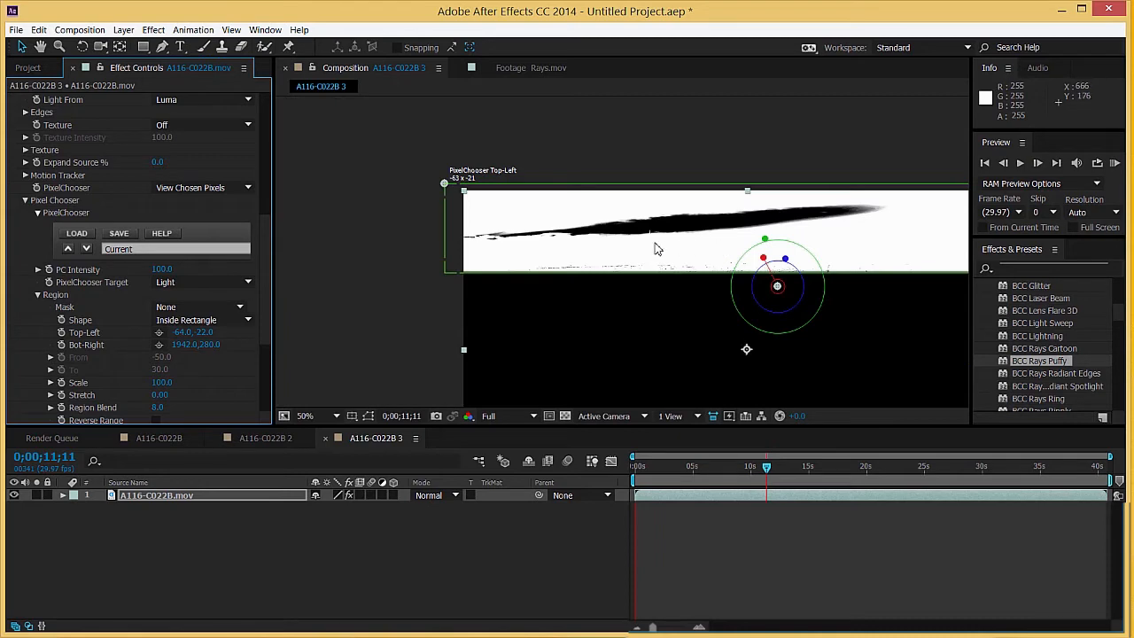
pyautogui.scroll(2, 656, 249)
# Step: Set the matte's Threshold to 54 and invert the matte
pyautogui.scroll(-4, 152, 390)
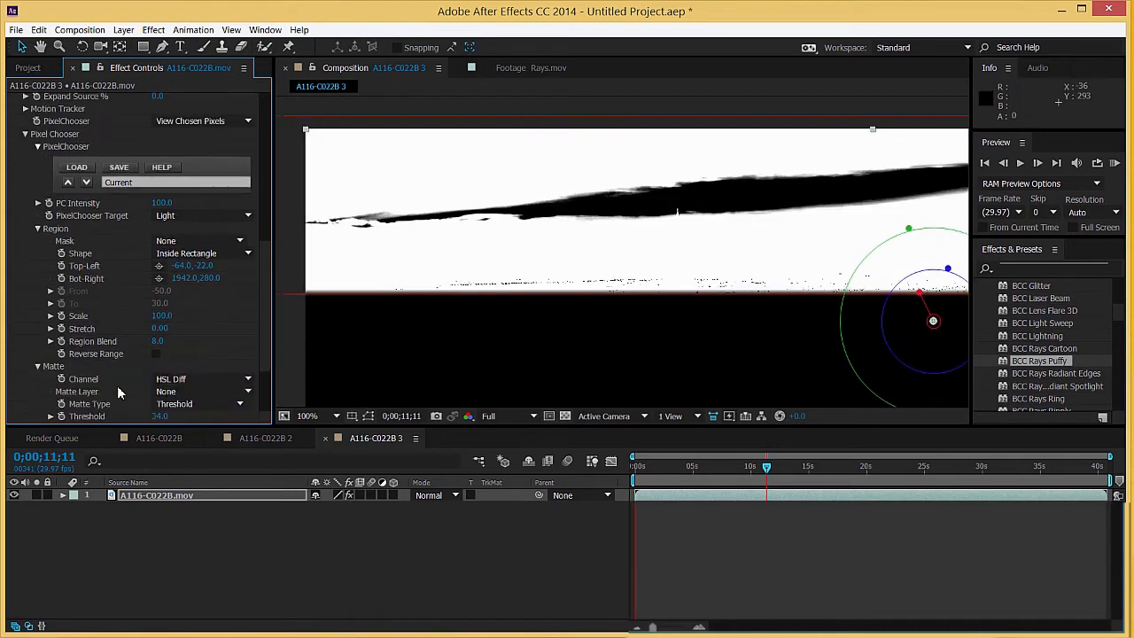
pyautogui.moveTo(156, 350); pyautogui.dragTo(134, 367)
pyautogui.scroll(-1, 109, 376)
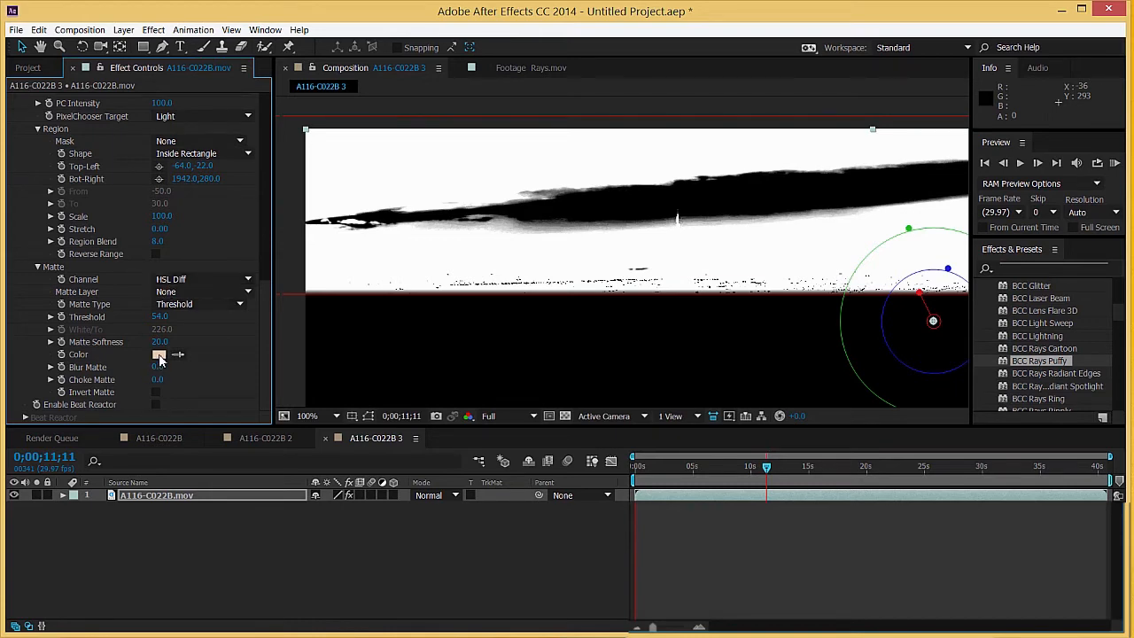
pyautogui.click(156, 392)
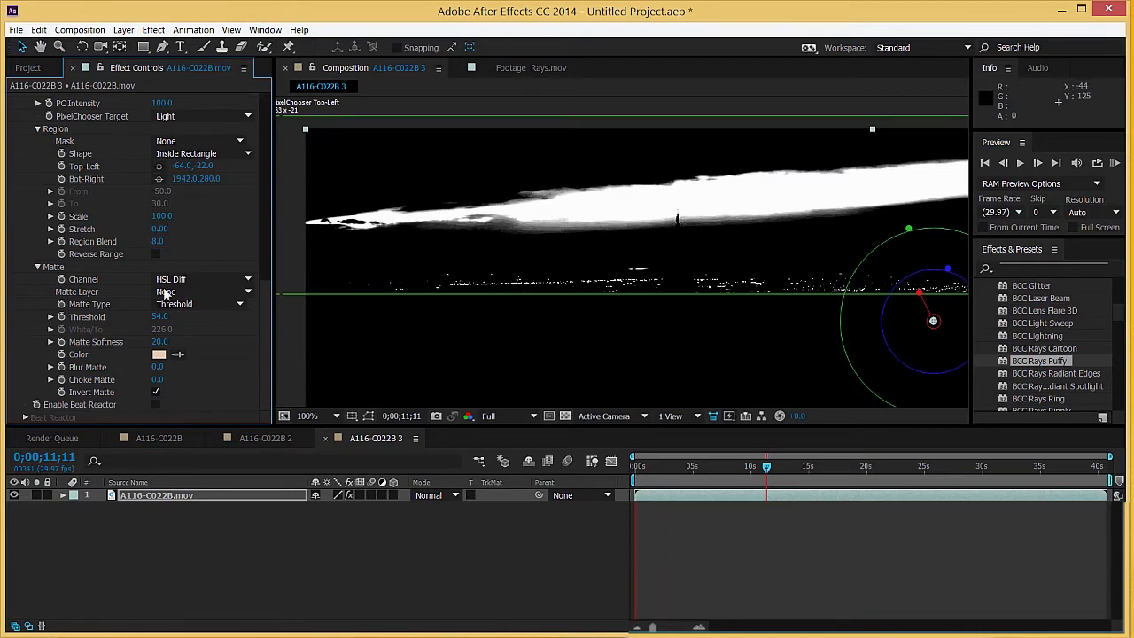
# Step: Switch the PixelChooser to On and inspect the masked rays along the bright cloud band
pyautogui.scroll(3, 117, 340)
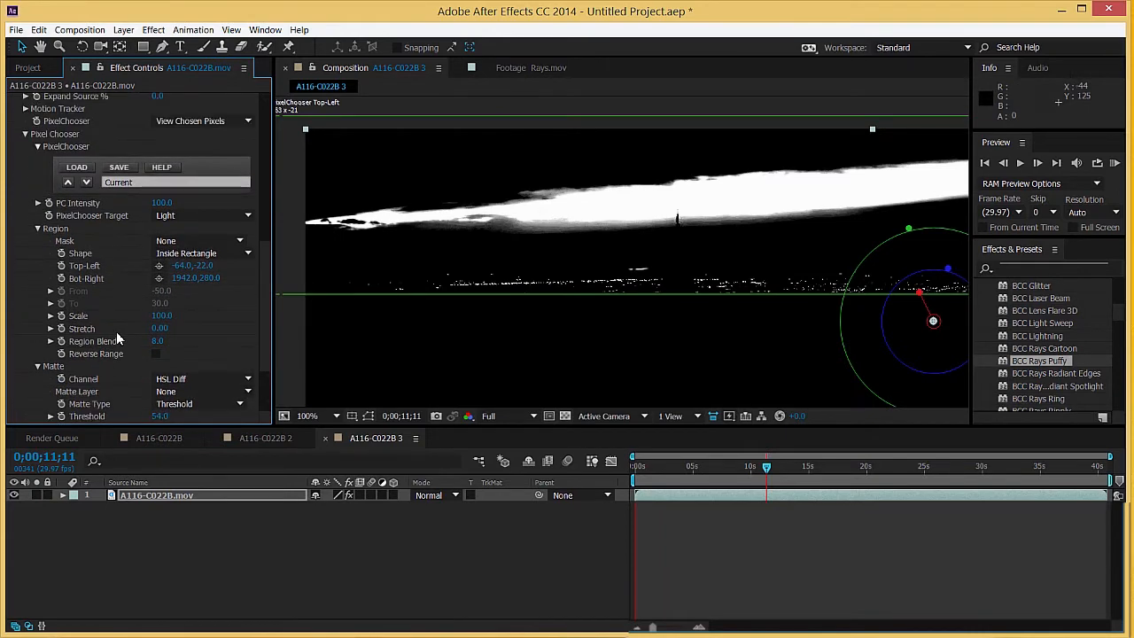
pyautogui.click(186, 121)
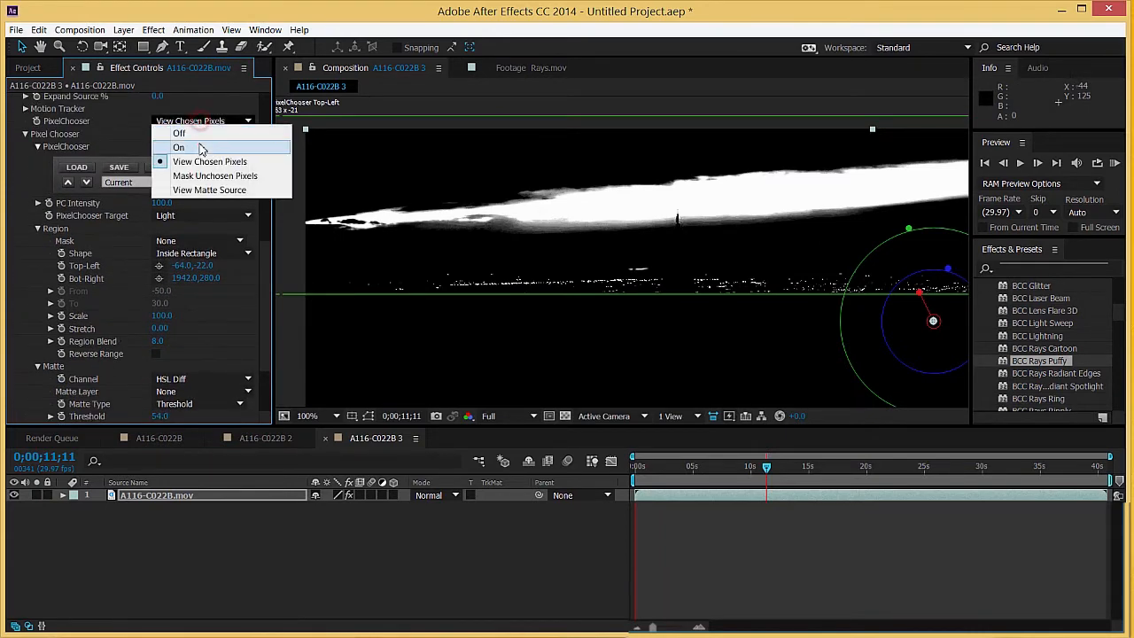
pyautogui.click(201, 148)
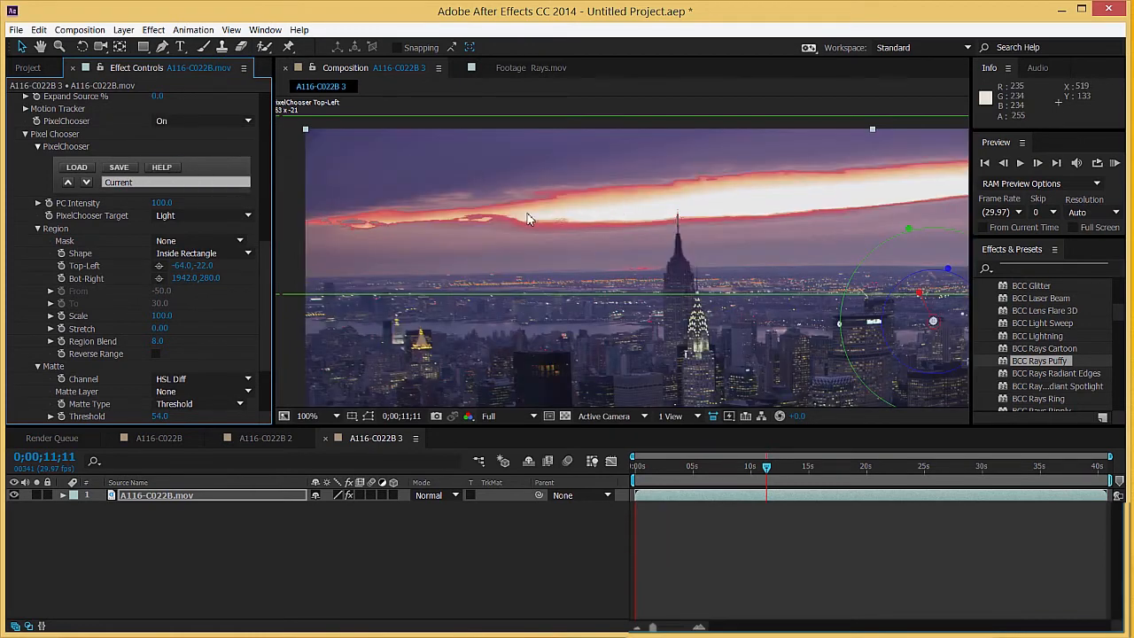
pyautogui.press(',')
pyautogui.press(',')
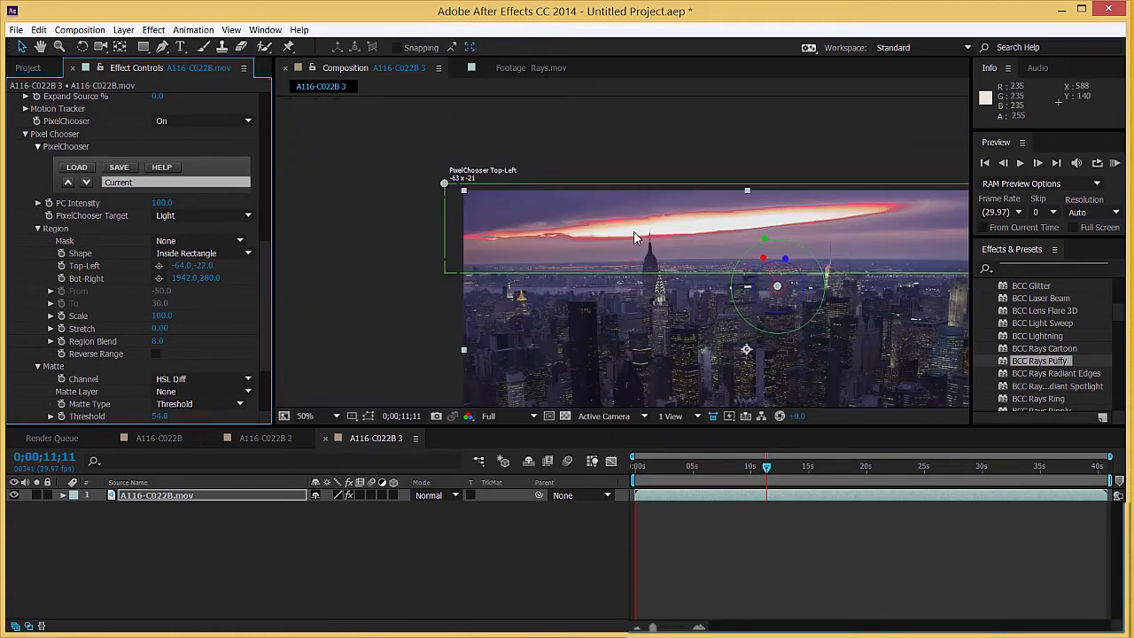
pyautogui.press('.')
pyautogui.press('.')
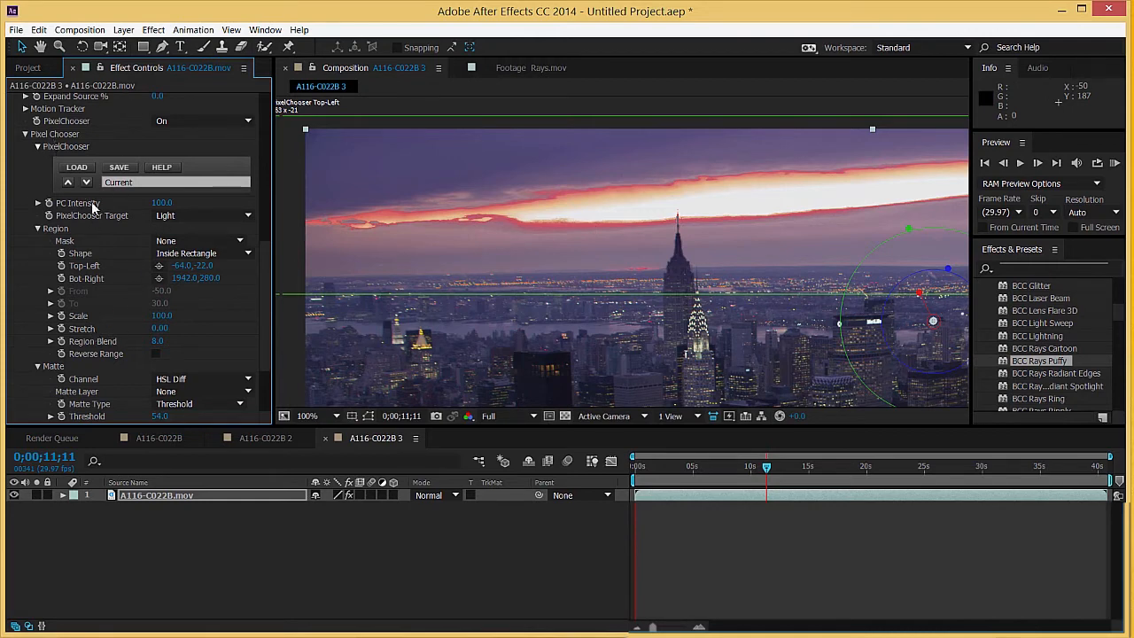
# Step: Set the PixelChooser Target to Source Light and the Ray Length to 49
pyautogui.click(159, 217)
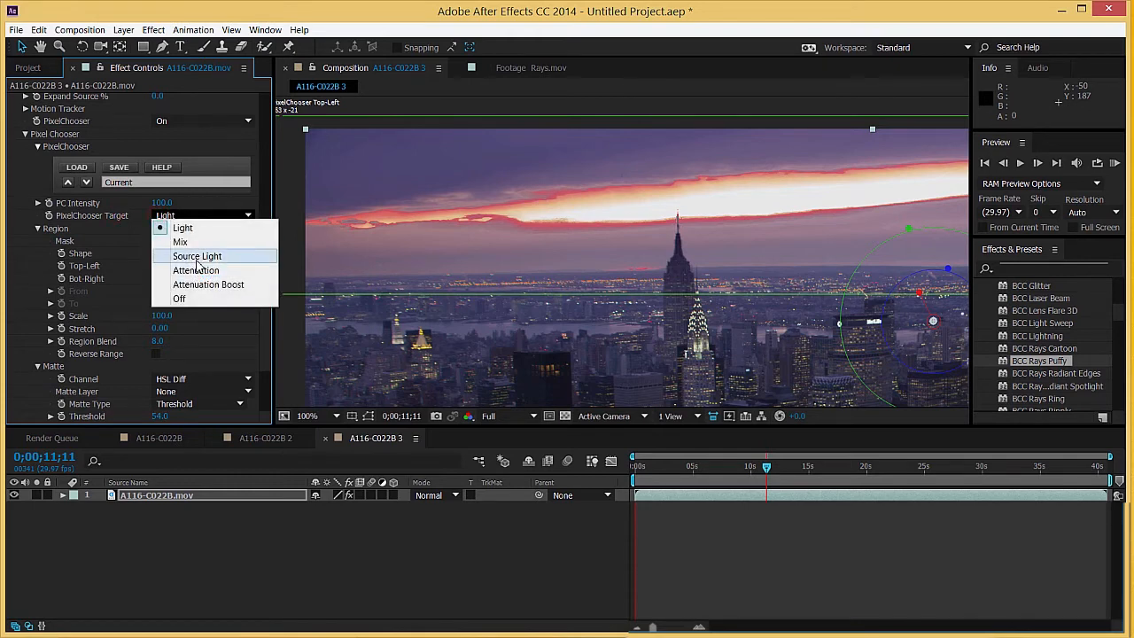
pyautogui.click(197, 261)
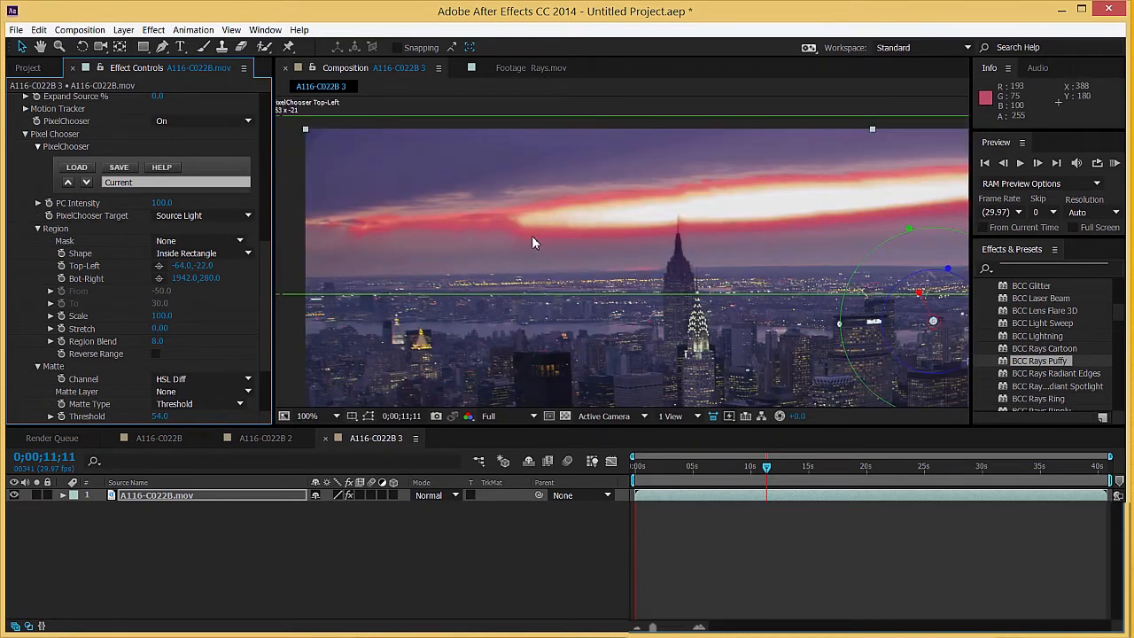
pyautogui.scroll(5, 116, 290)
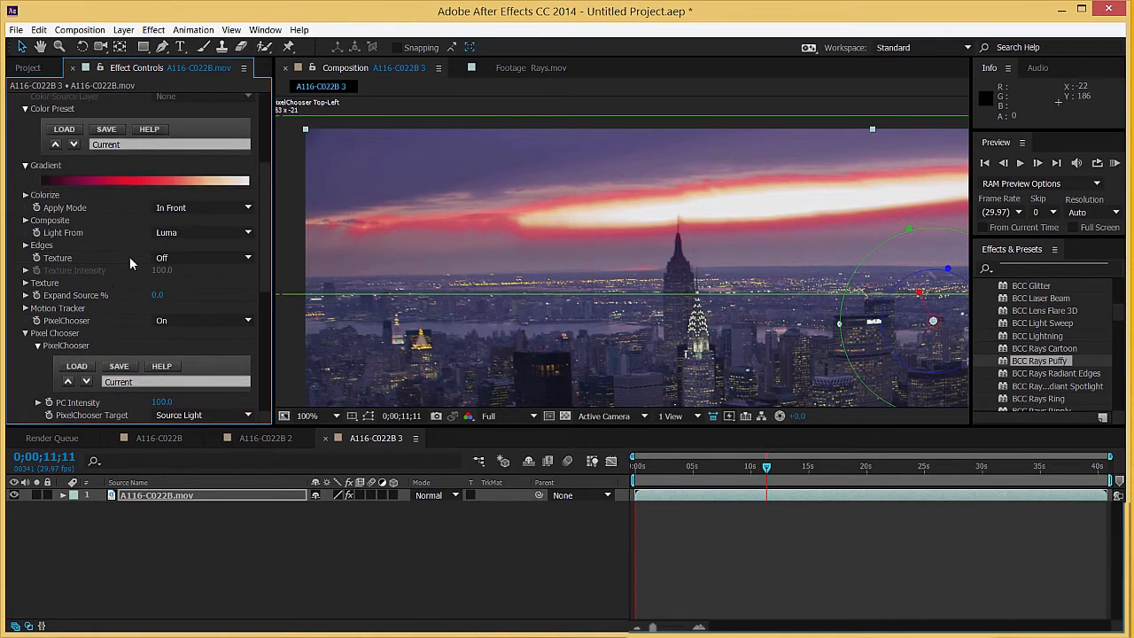
pyautogui.scroll(4, 100, 252)
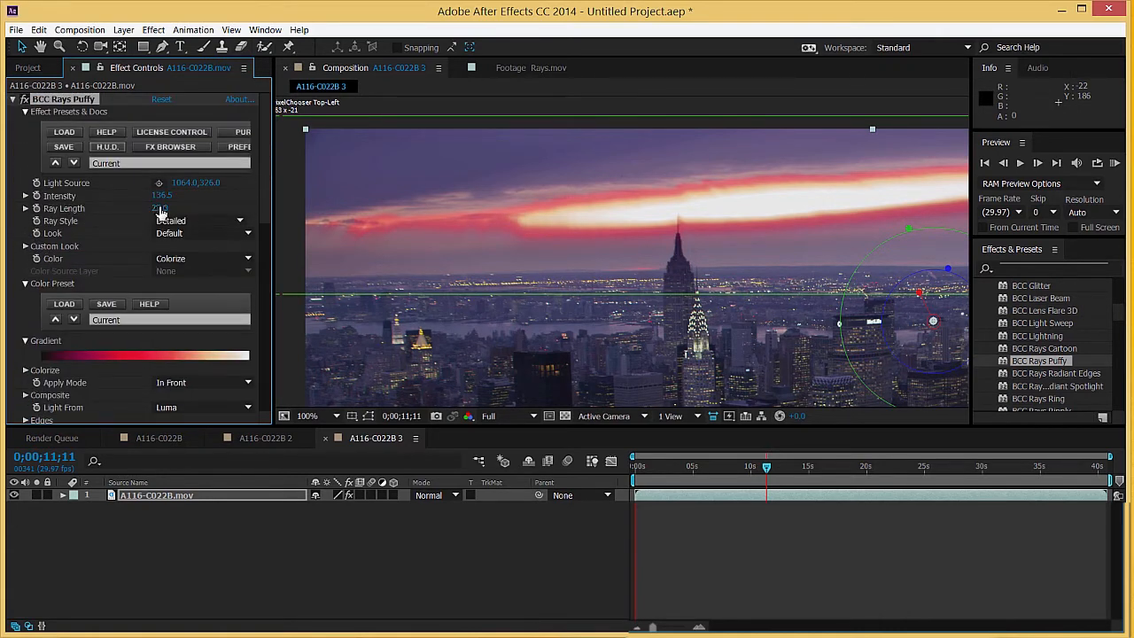
pyautogui.moveTo(160, 208); pyautogui.dragTo(178, 207)
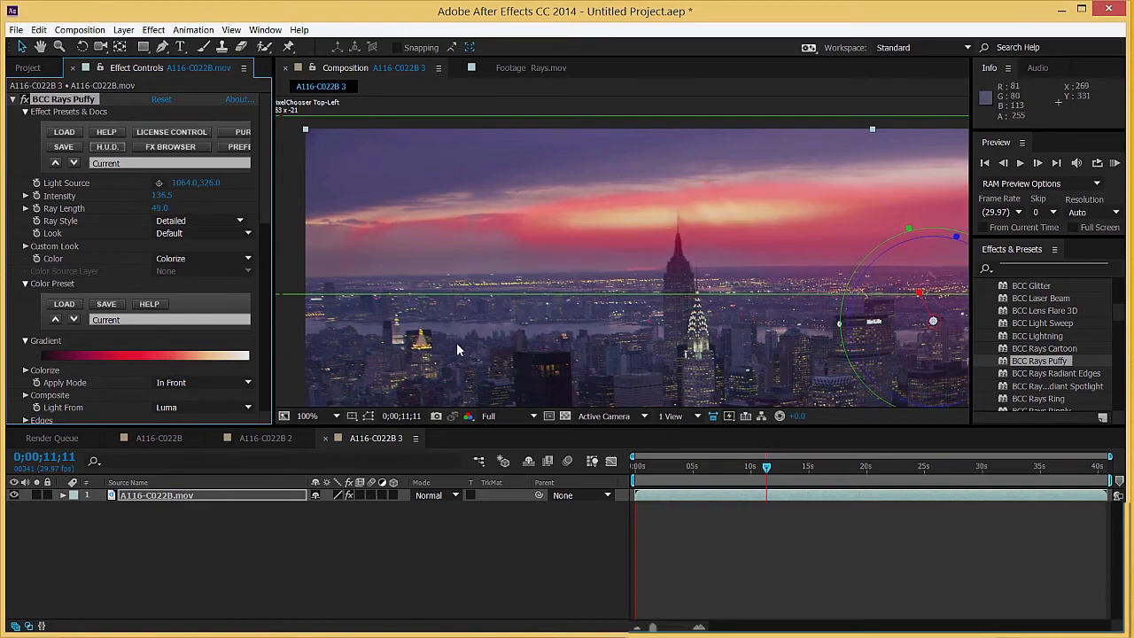
# Step: Deselect the layer, inspect the rays over the skyline, and return to the first frame of the composition
pyautogui.click(433, 558)
pyautogui.scroll(-2, 709, 301)
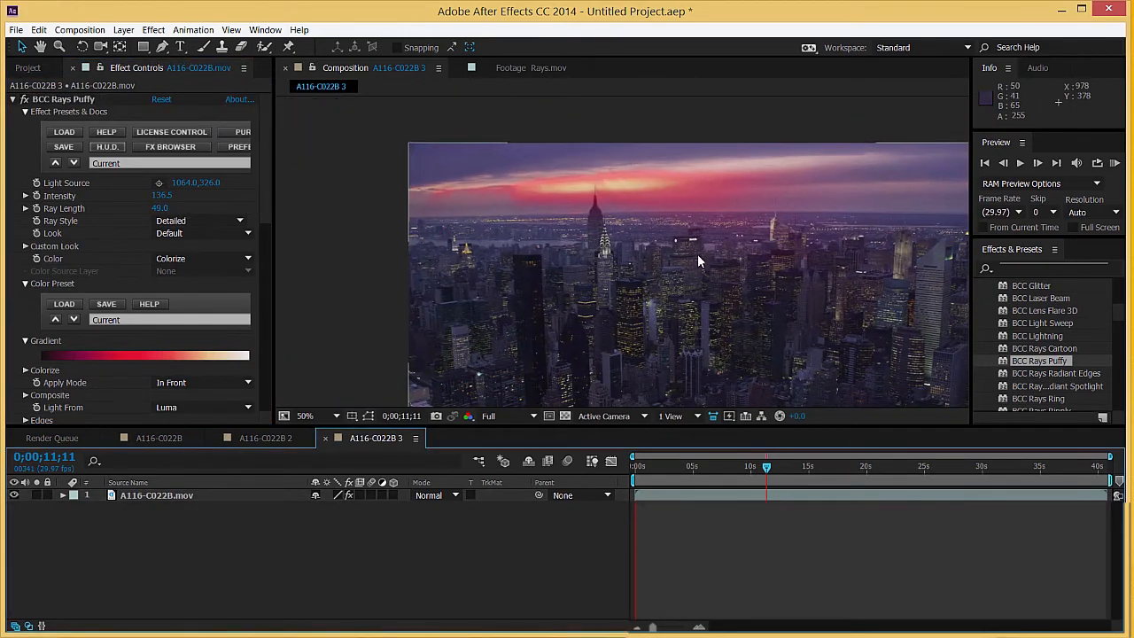
pyautogui.scroll(2, 571, 190)
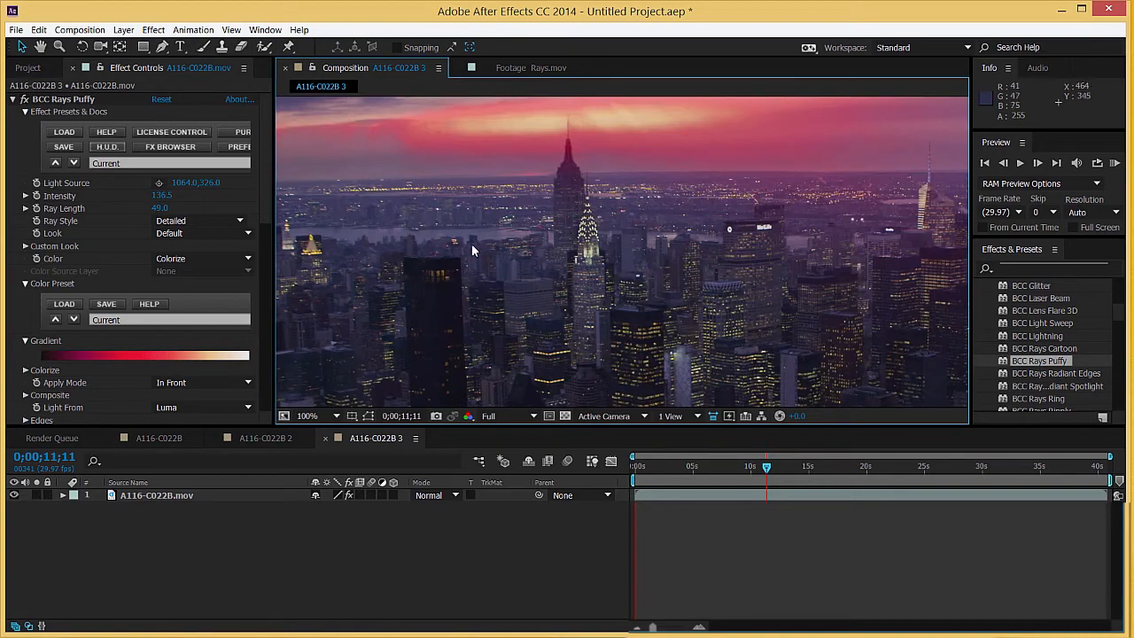
pyautogui.press('space')
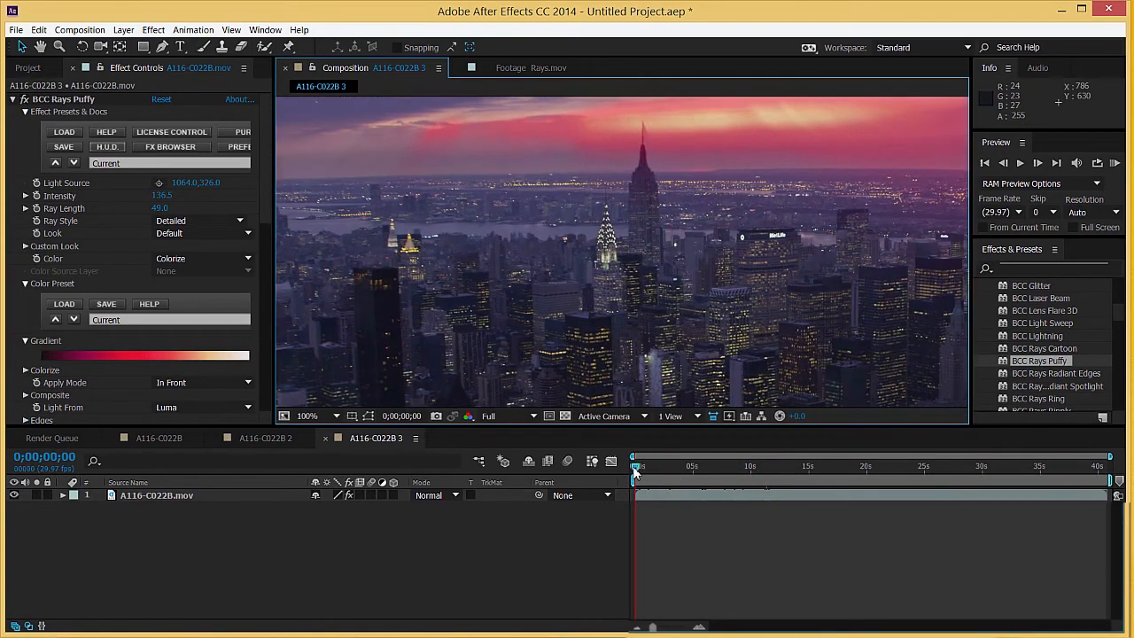
pyautogui.press('Home')
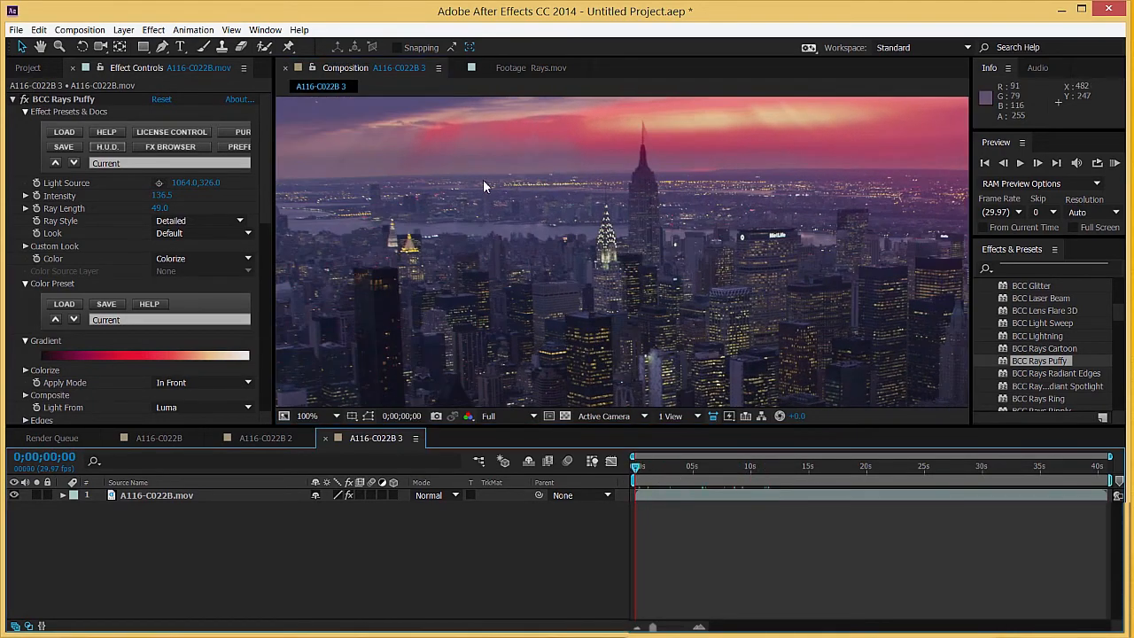
pyautogui.moveTo(449, 193); pyautogui.dragTo(486, 220)
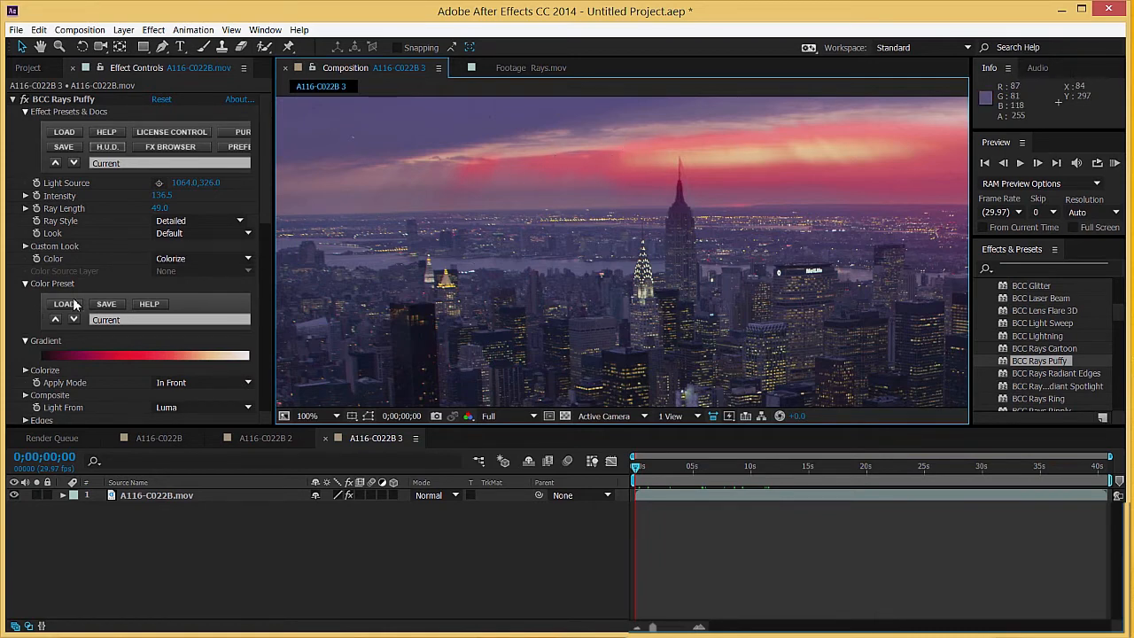
# Step: Try the Image color option for the rays and switch back to Colorize
pyautogui.click(174, 259)
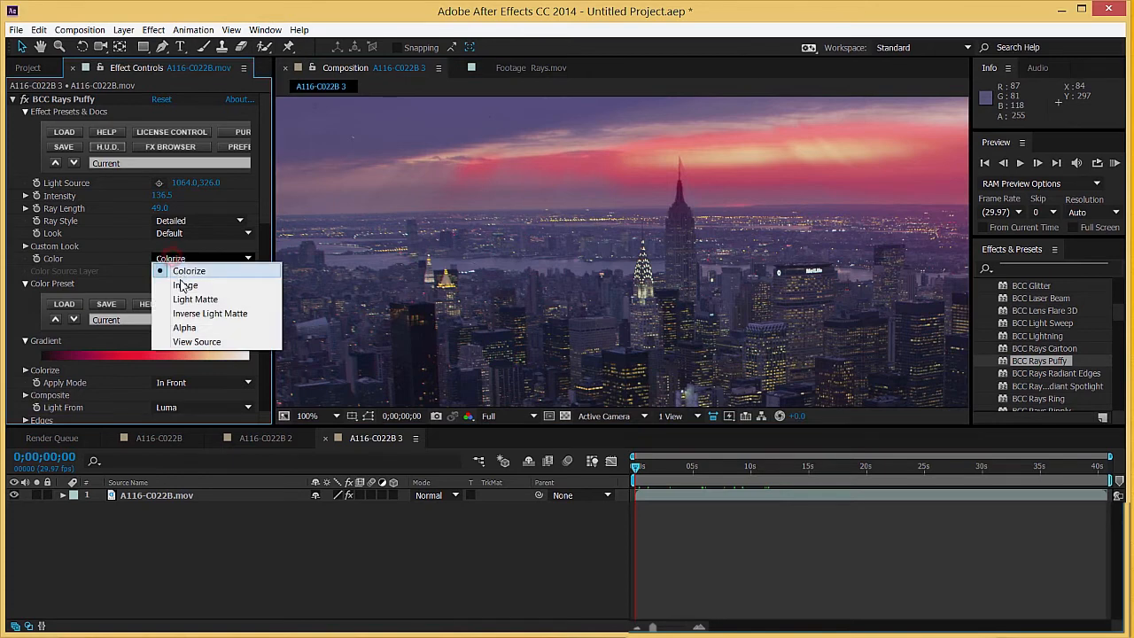
pyautogui.click(179, 281)
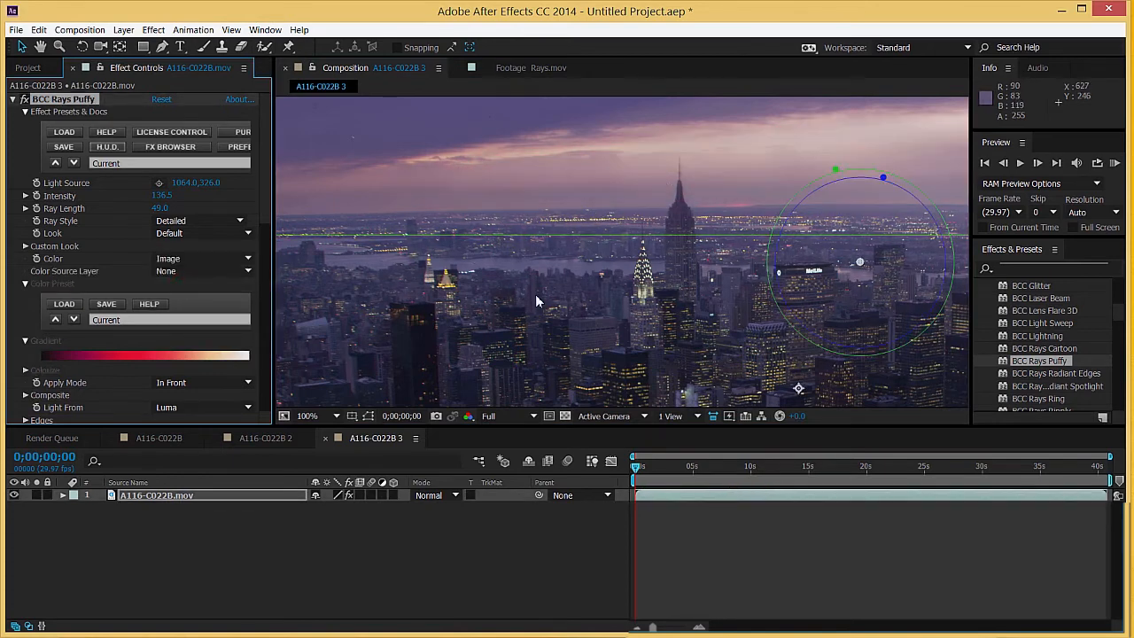
pyautogui.click(168, 272)
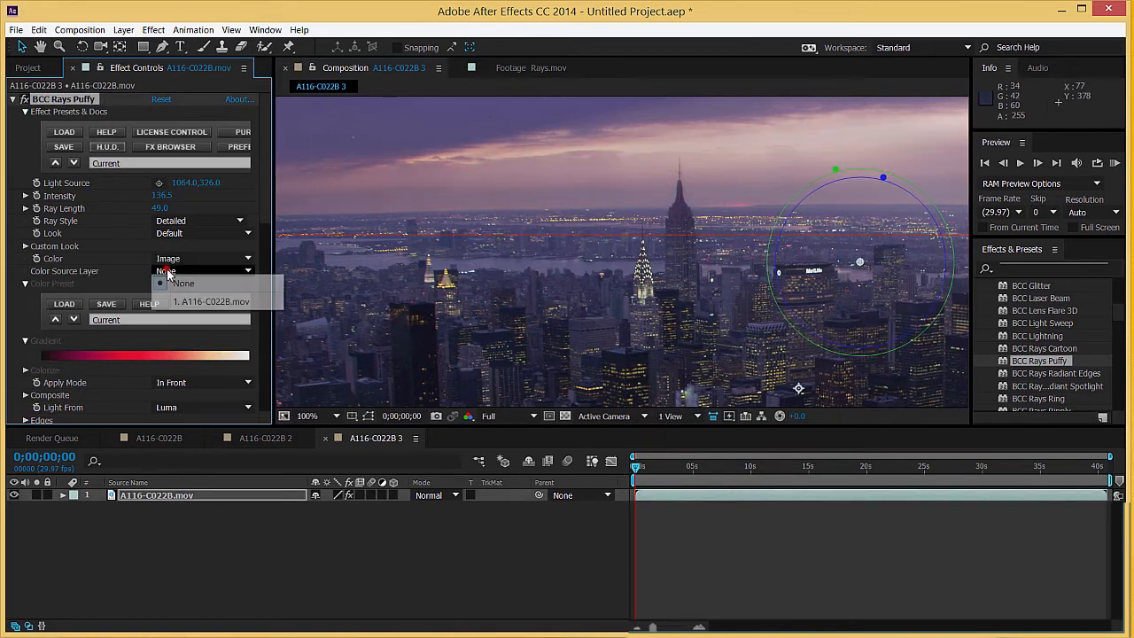
pyautogui.click(169, 258)
pyautogui.click(186, 271)
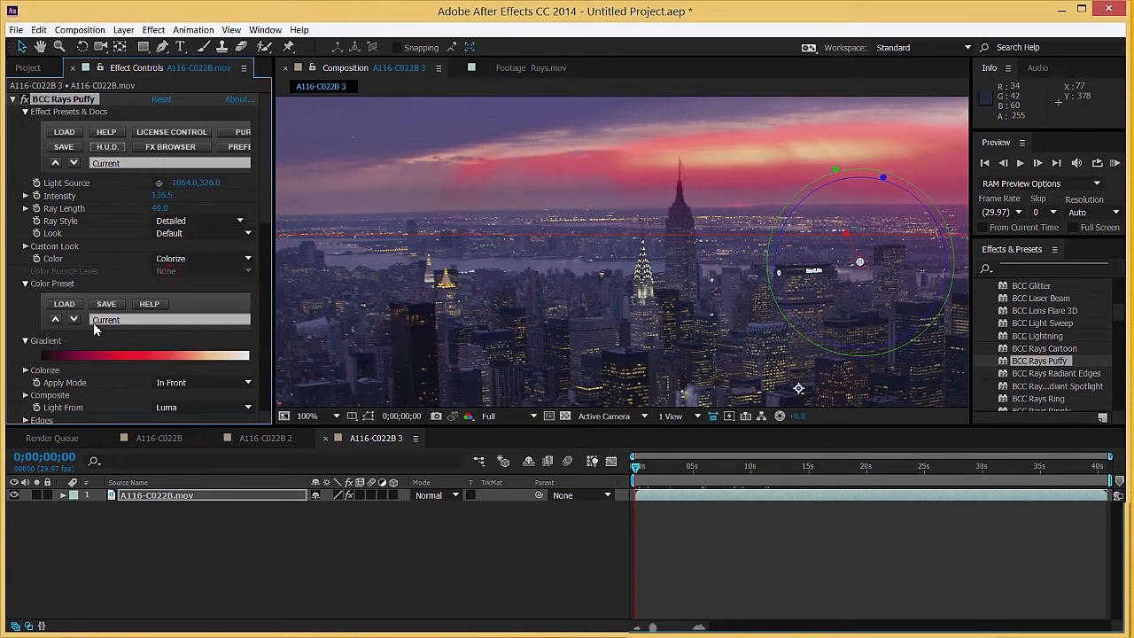
# Step: Apply the reds.bsp color preset to the rays and scrub through the clip to check it
pyautogui.click(25, 371)
pyautogui.scroll(-5, 74, 368)
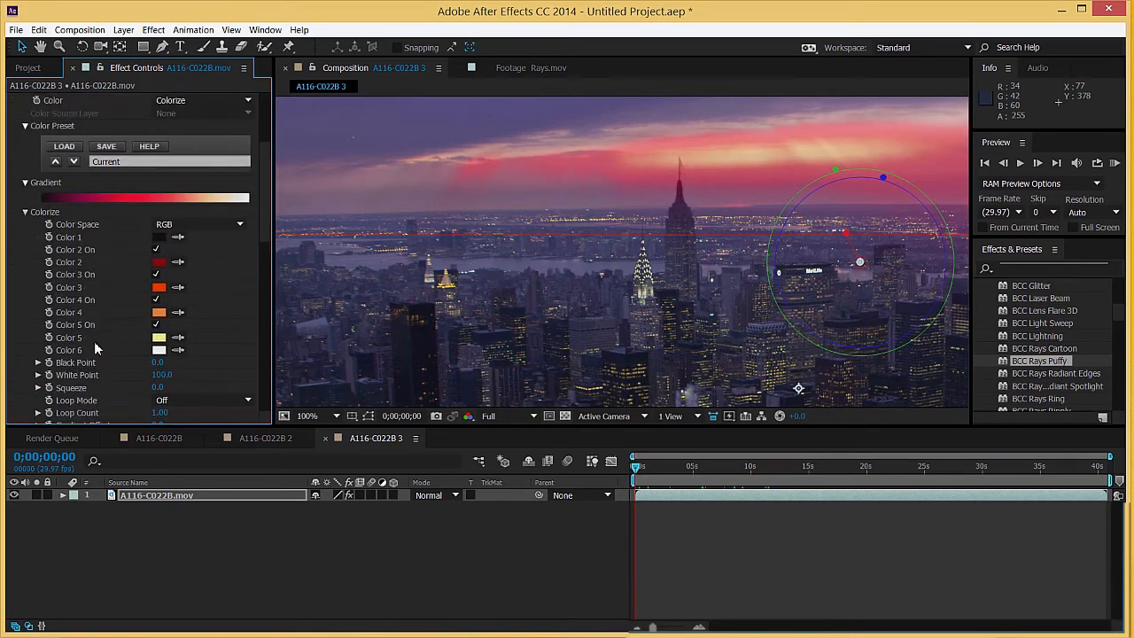
pyautogui.click(124, 158)
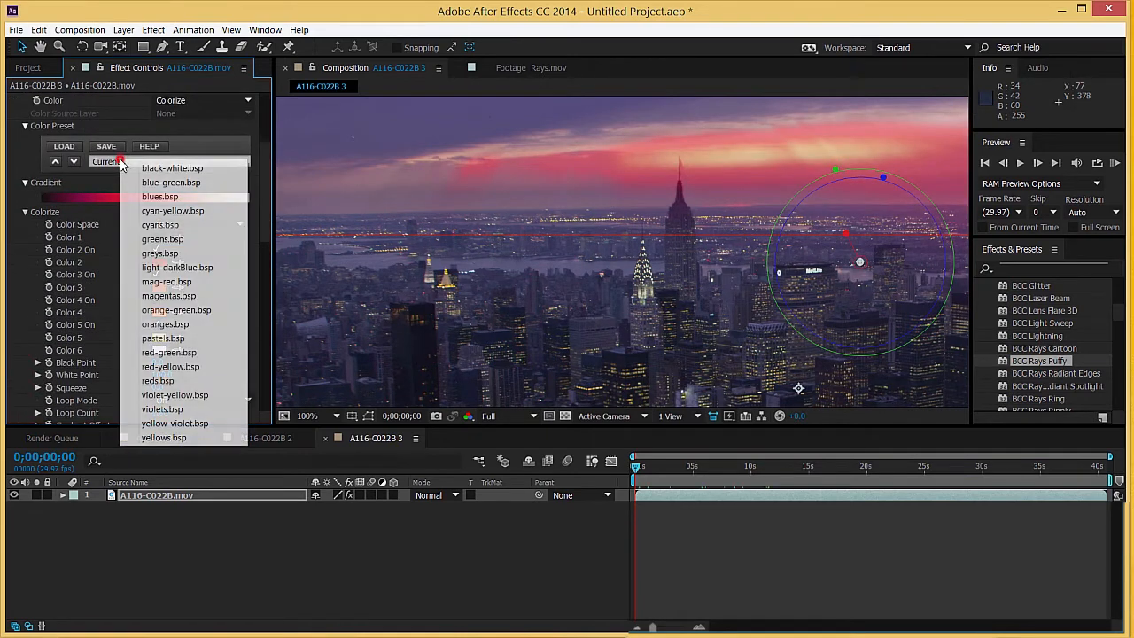
pyautogui.click(156, 381)
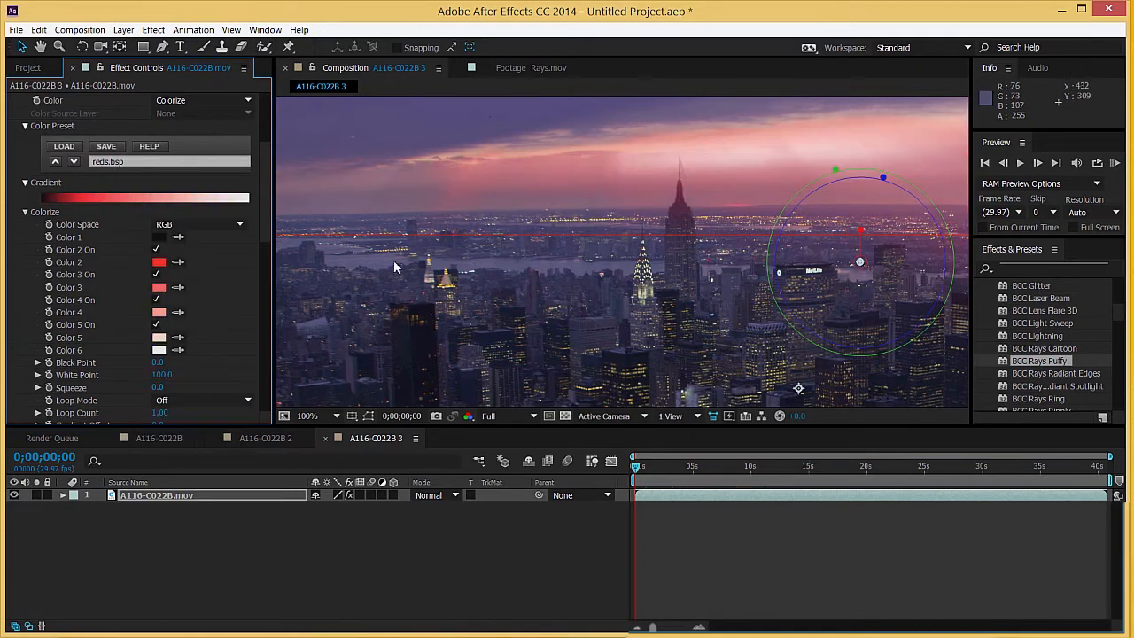
pyautogui.click(26, 212)
pyautogui.moveTo(640, 476); pyautogui.dragTo(744, 467)
pyautogui.press('Home')
# Step: Set the rays' Color to Image and their Apply Mode to Screen
pyautogui.scroll(2, 91, 239)
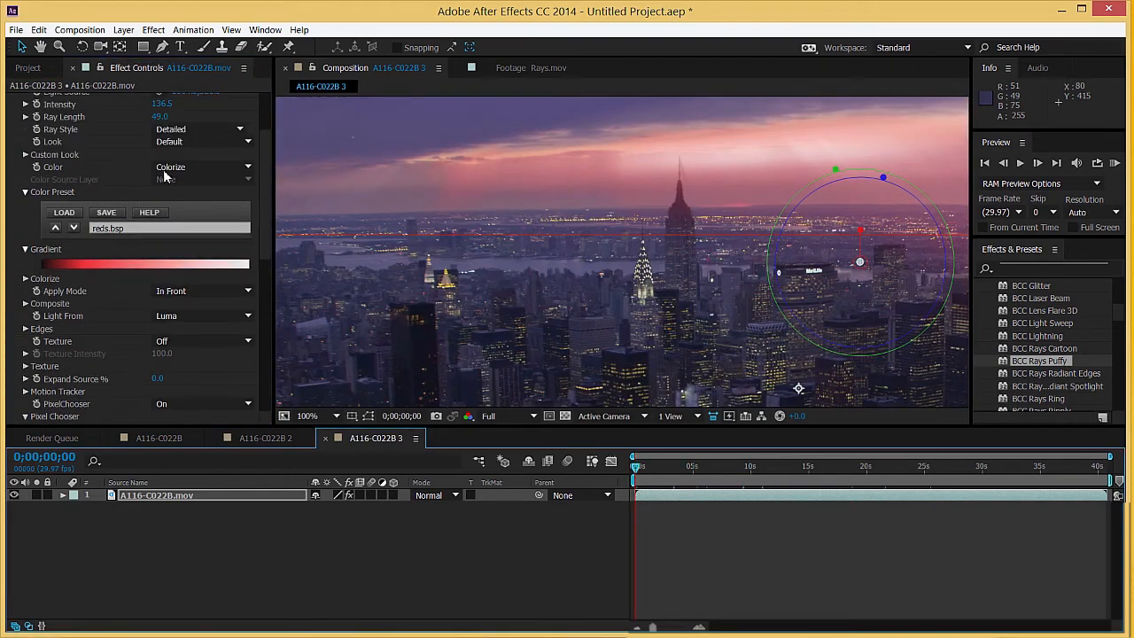
pyautogui.click(163, 169)
pyautogui.click(185, 192)
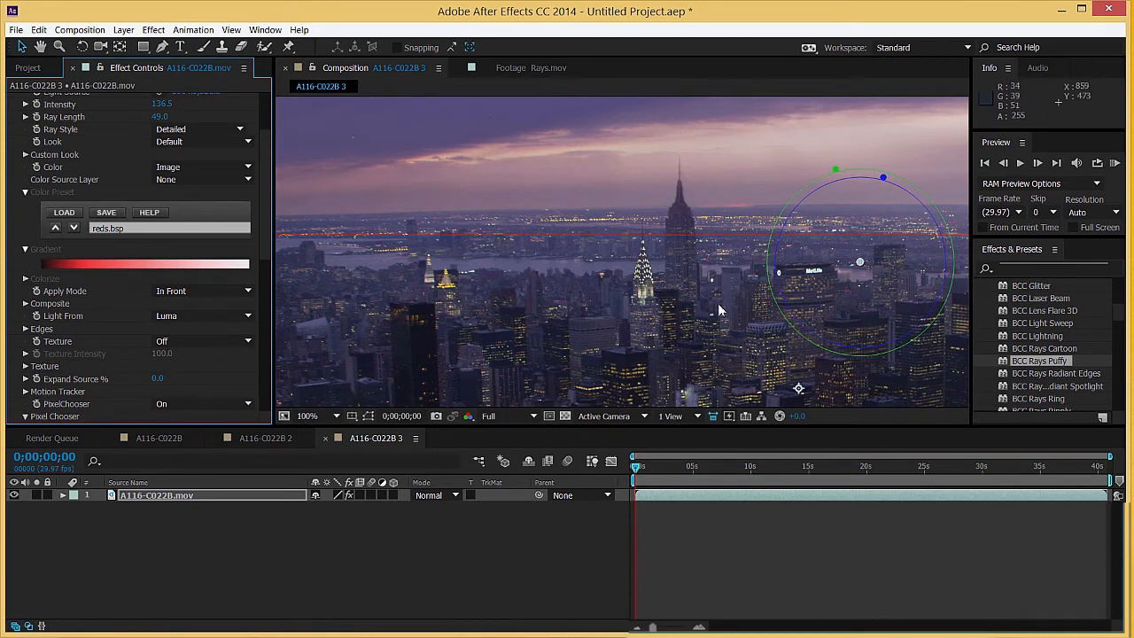
pyautogui.click(26, 252)
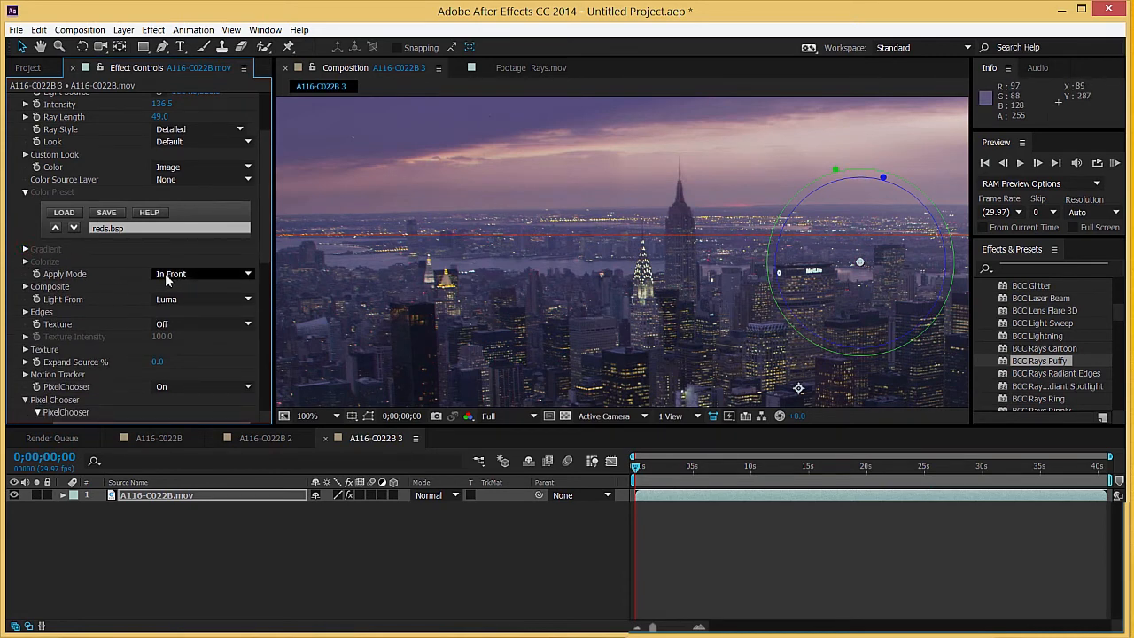
pyautogui.click(166, 277)
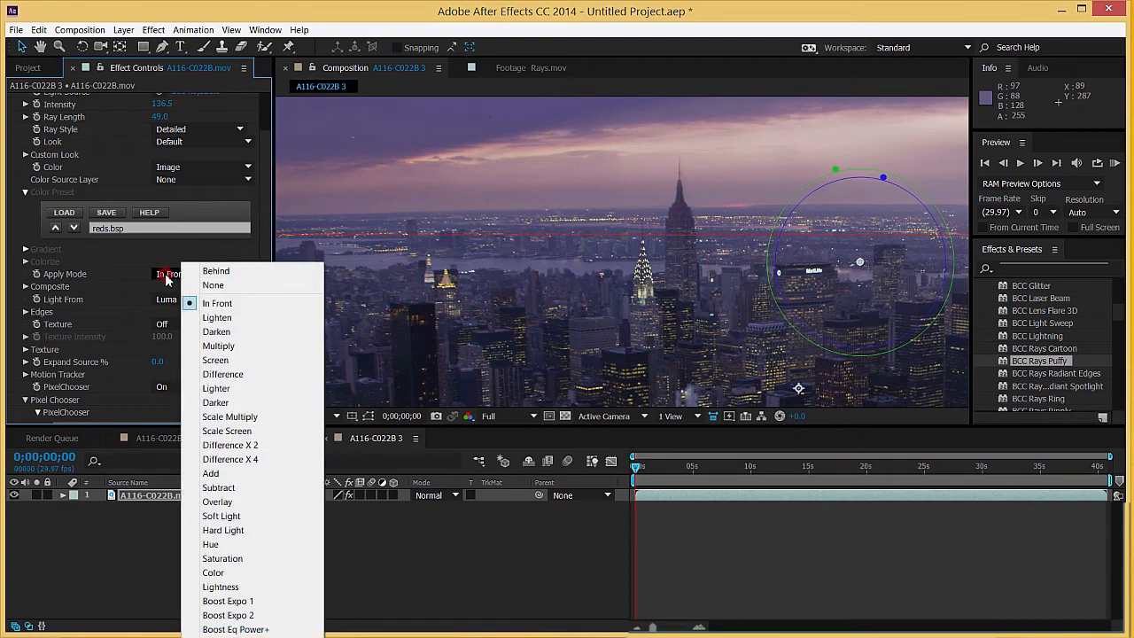
pyautogui.click(251, 360)
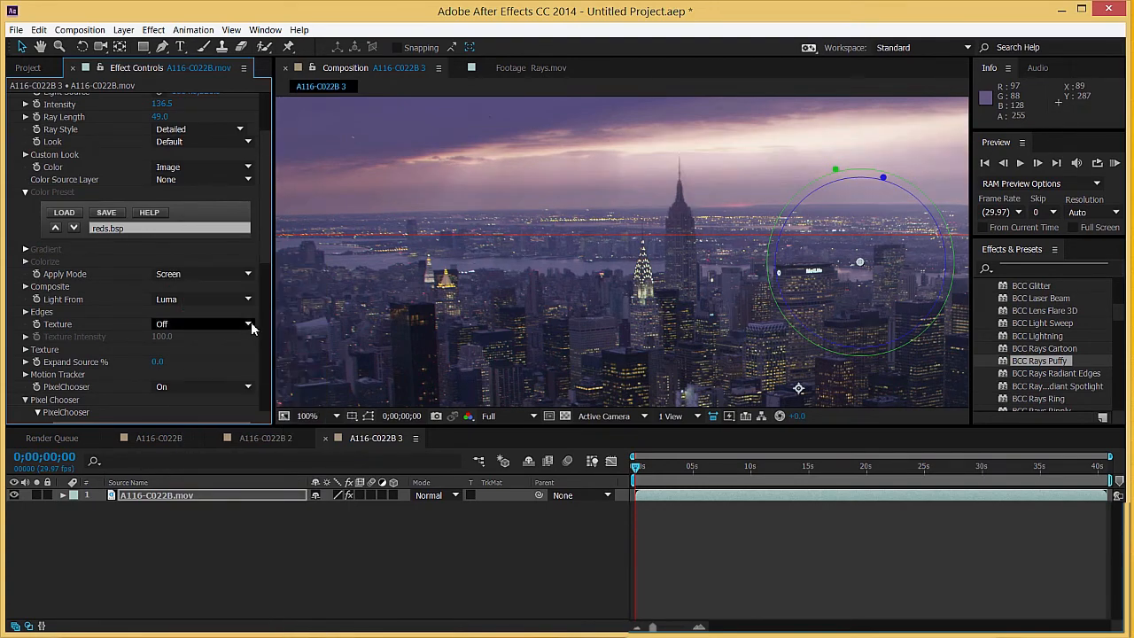
# Step: Try the Add apply mode for the rays and switch back to Screen
pyautogui.click(192, 276)
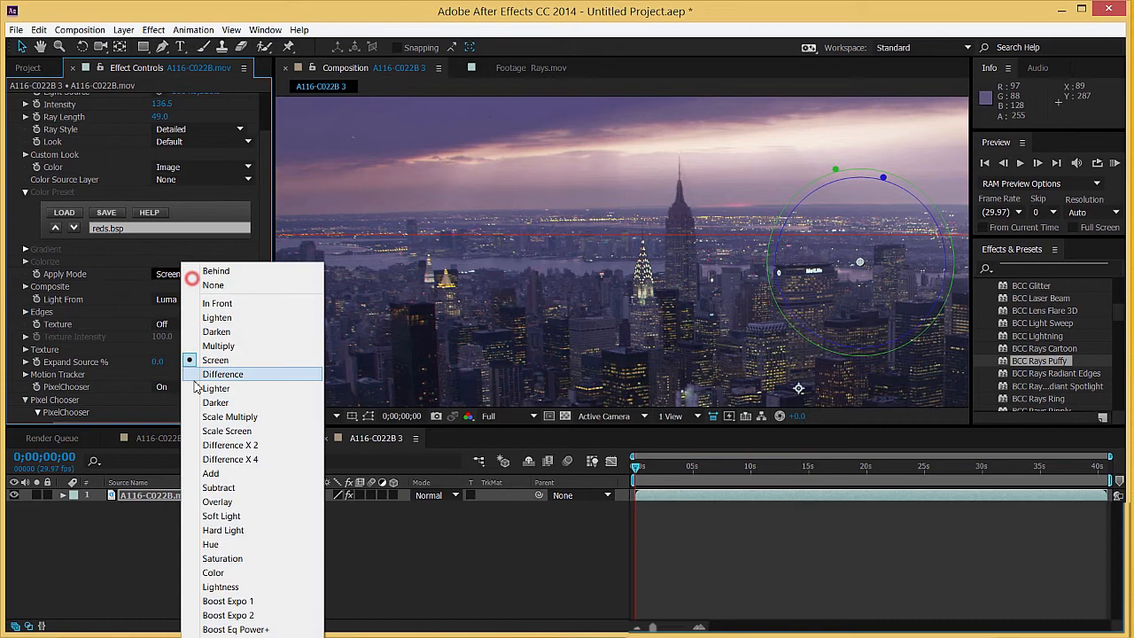
pyautogui.click(211, 474)
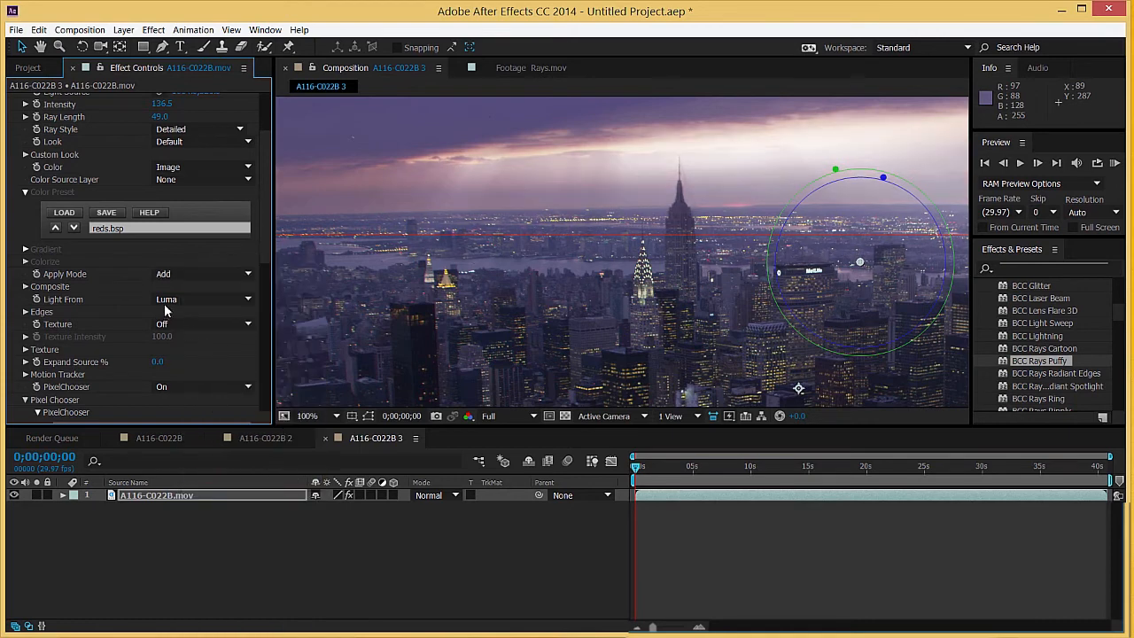
pyautogui.click(170, 273)
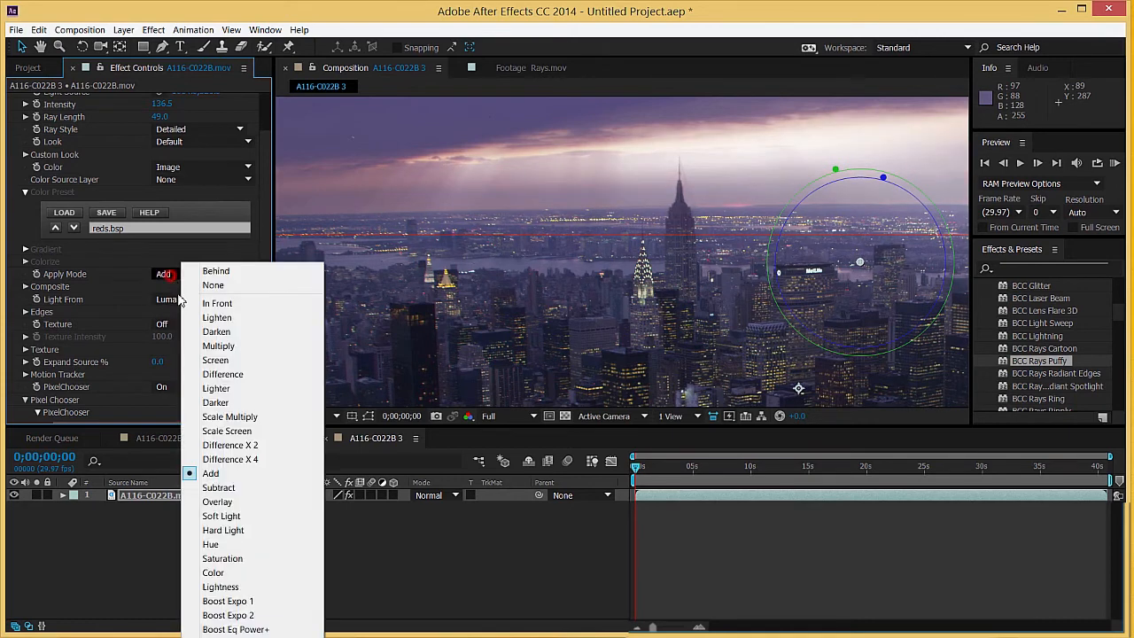
pyautogui.click(214, 360)
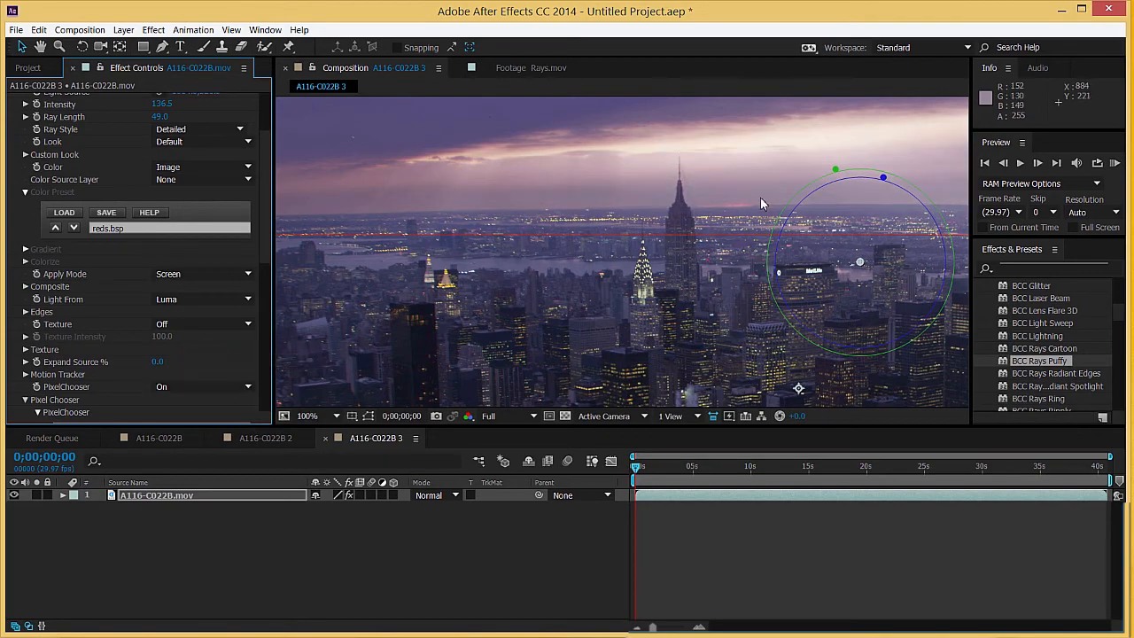
# Step: Go to 0;00;04;25 in the timeline and set the rays' Look to Extended 1
pyautogui.moveTo(664, 467); pyautogui.dragTo(693, 472)
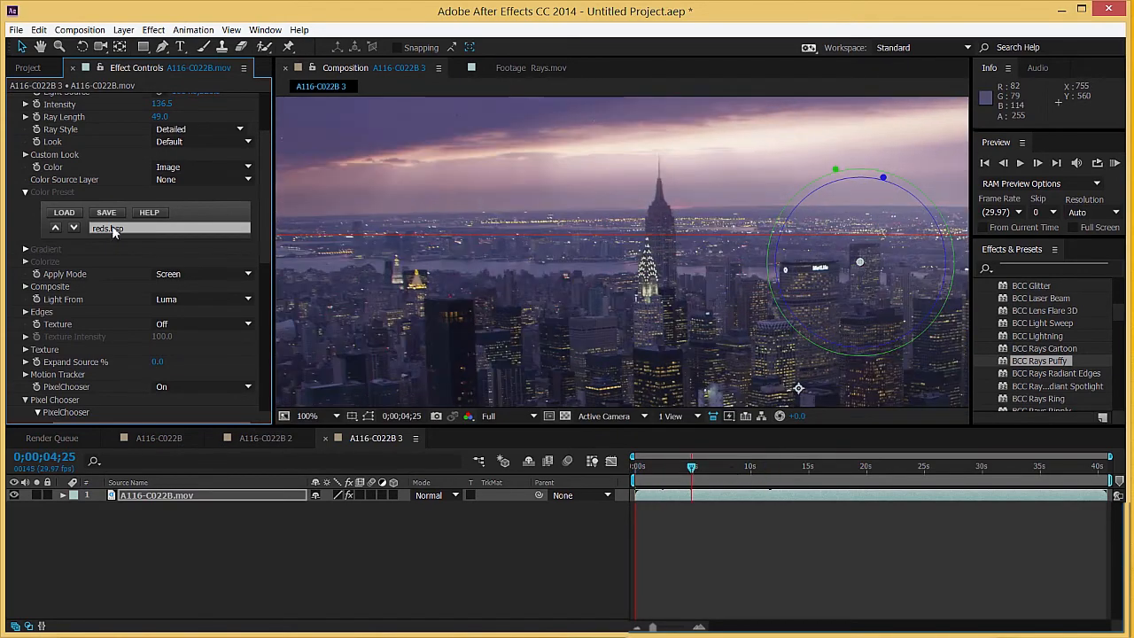
pyautogui.scroll(3, 111, 229)
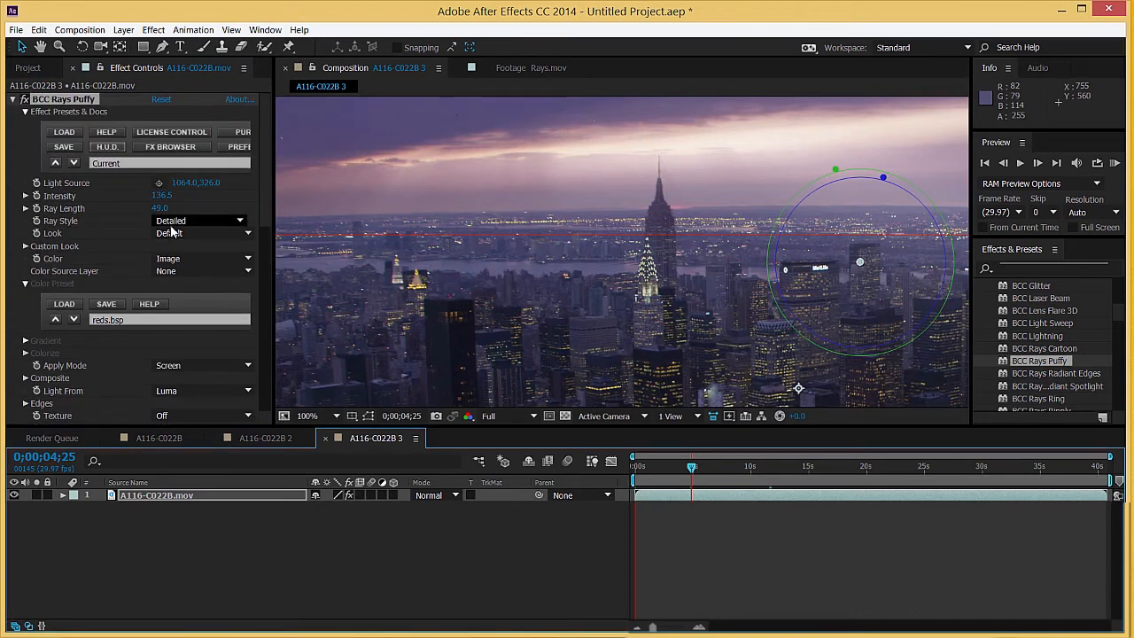
pyautogui.click(180, 233)
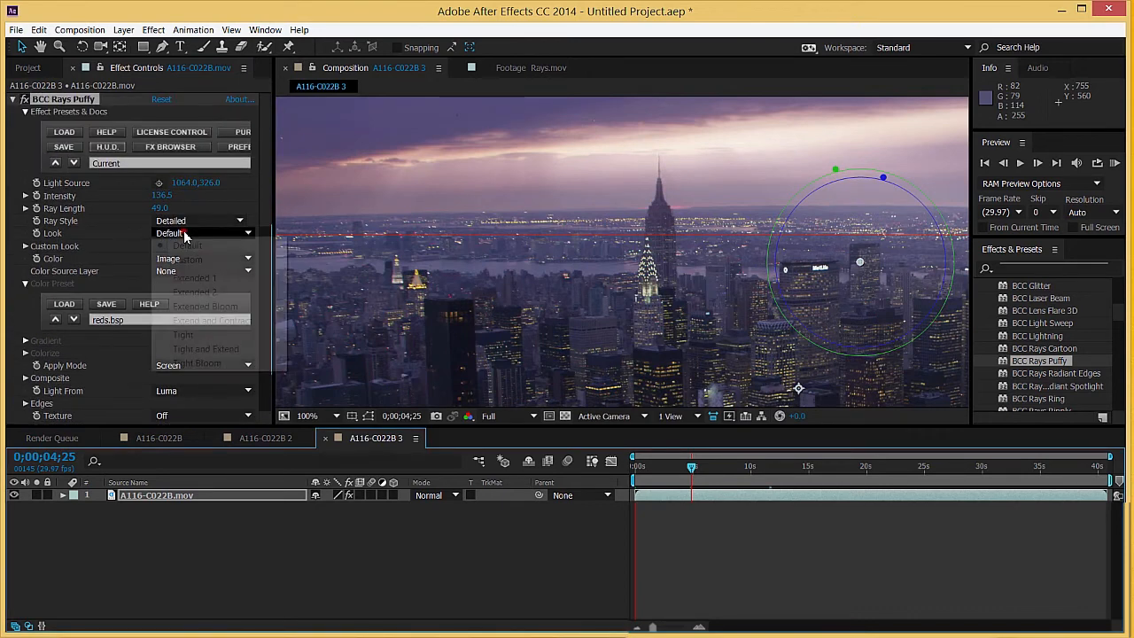
pyautogui.click(186, 278)
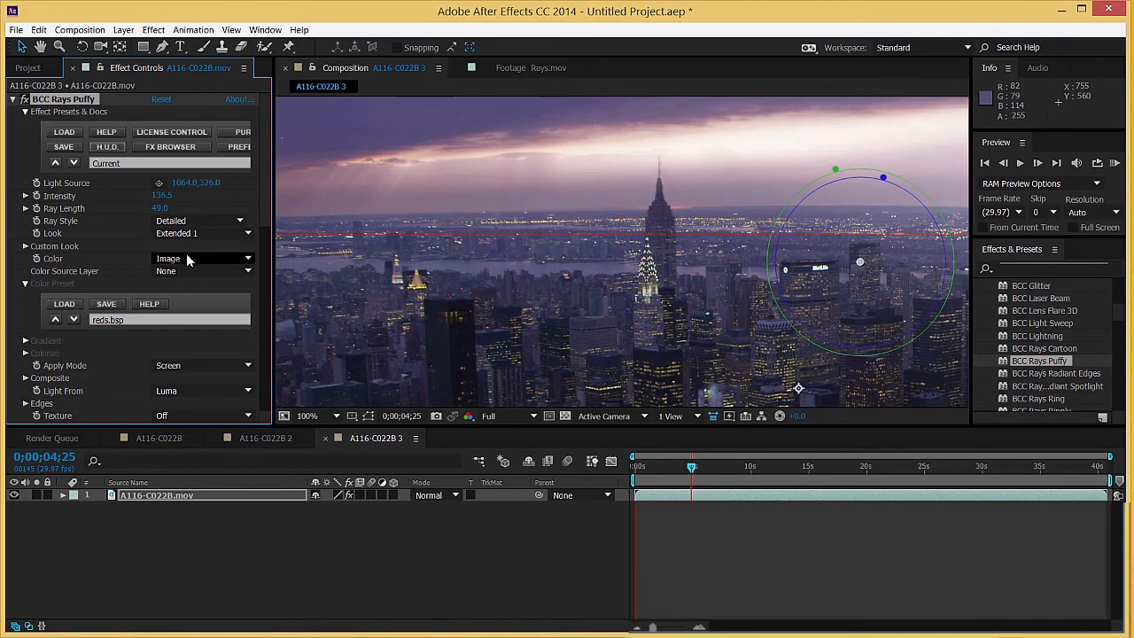
# Step: Try the Extended 2, Extended Bloom and Extend and Contract looks for the rays
pyautogui.click(185, 233)
pyautogui.click(191, 292)
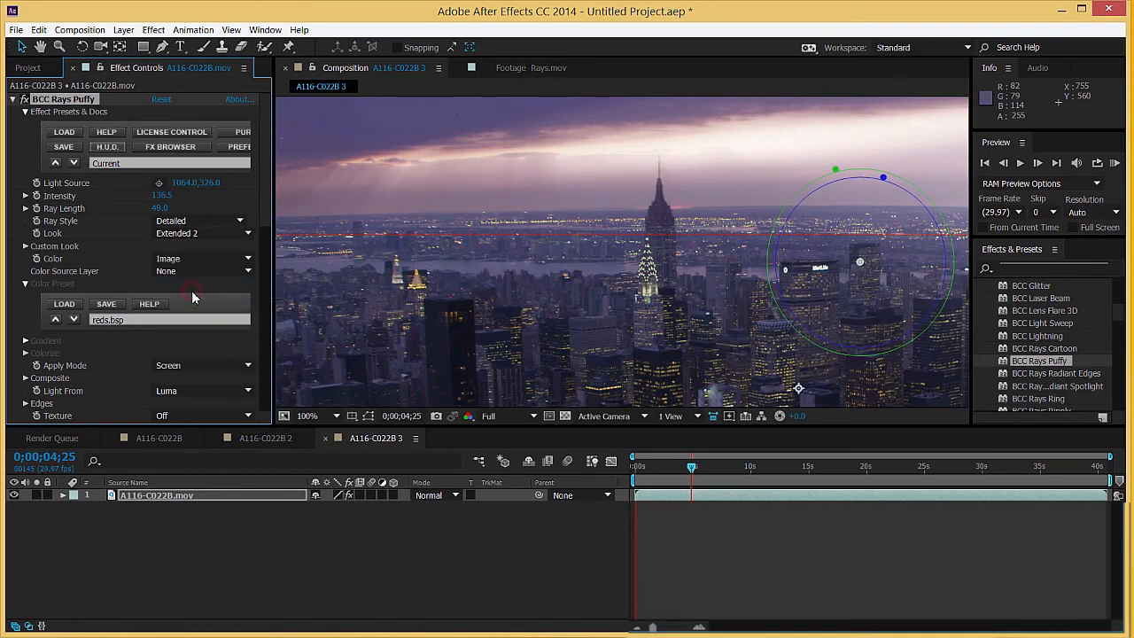
pyautogui.click(194, 234)
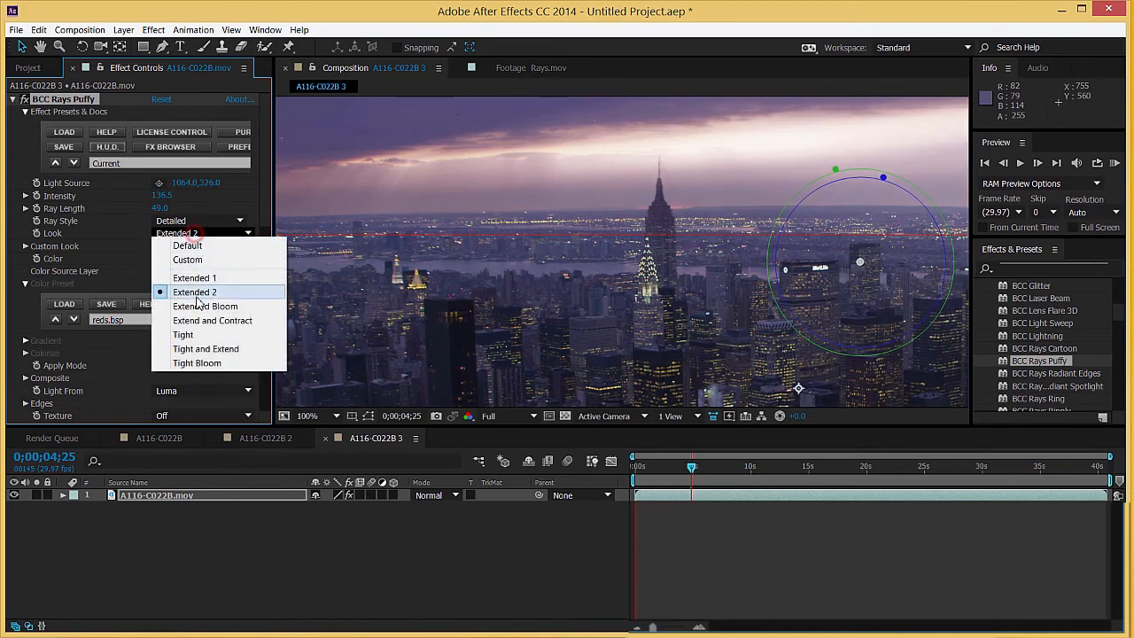
pyautogui.click(197, 306)
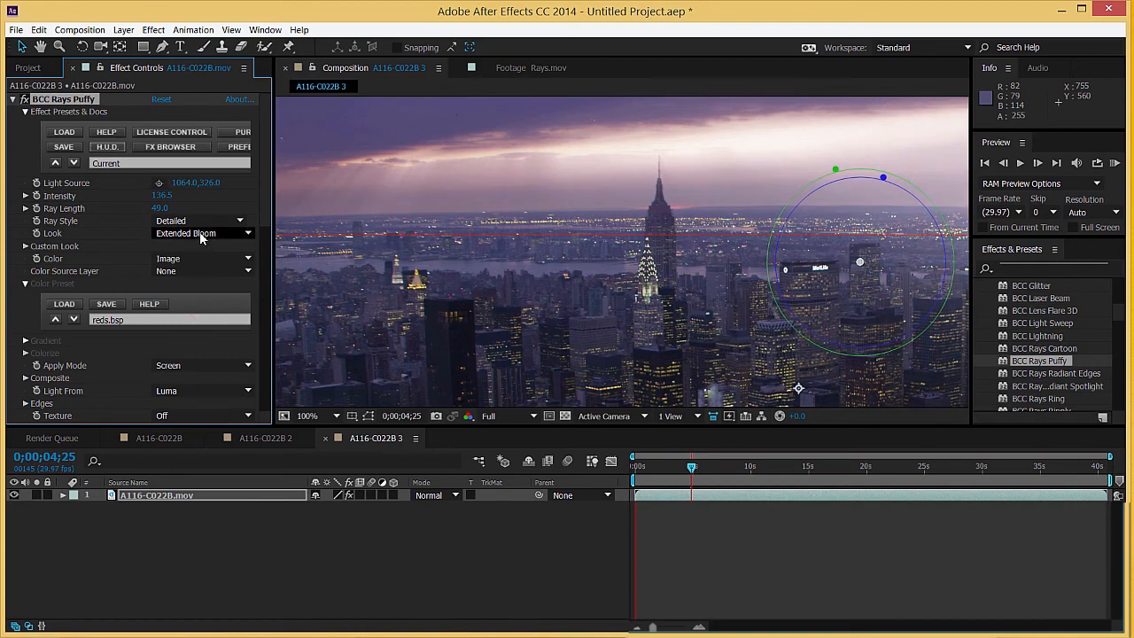
pyautogui.click(199, 233)
pyautogui.click(203, 320)
# Step: Try the Tight Bloom look for the rays and check it at 0;00;09;17 in the timeline
pyautogui.click(214, 233)
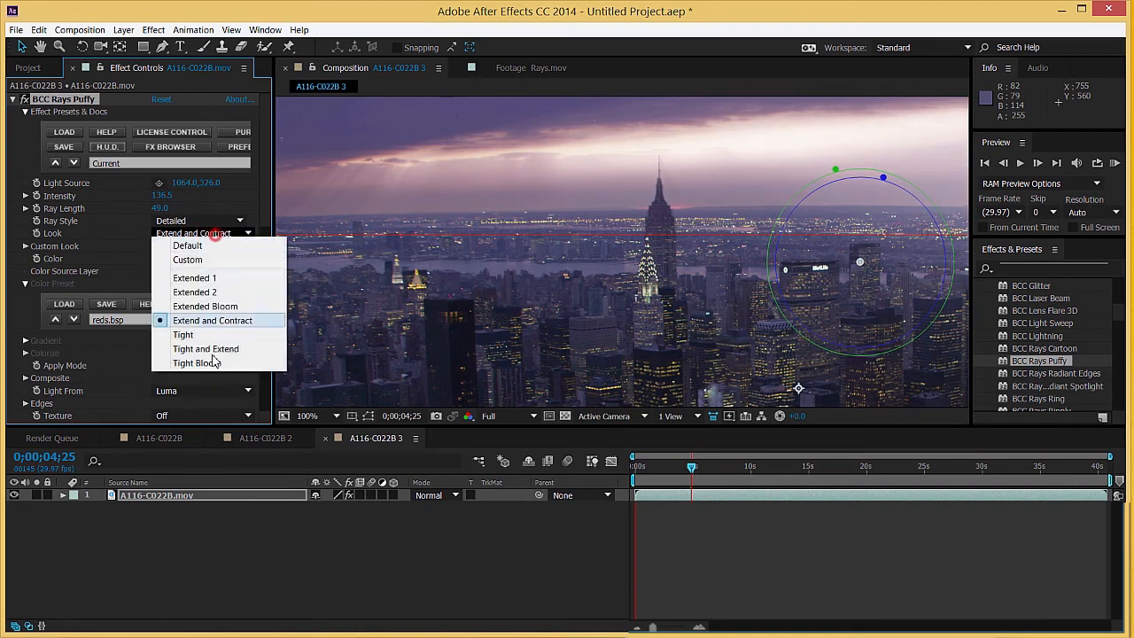
pyautogui.click(214, 364)
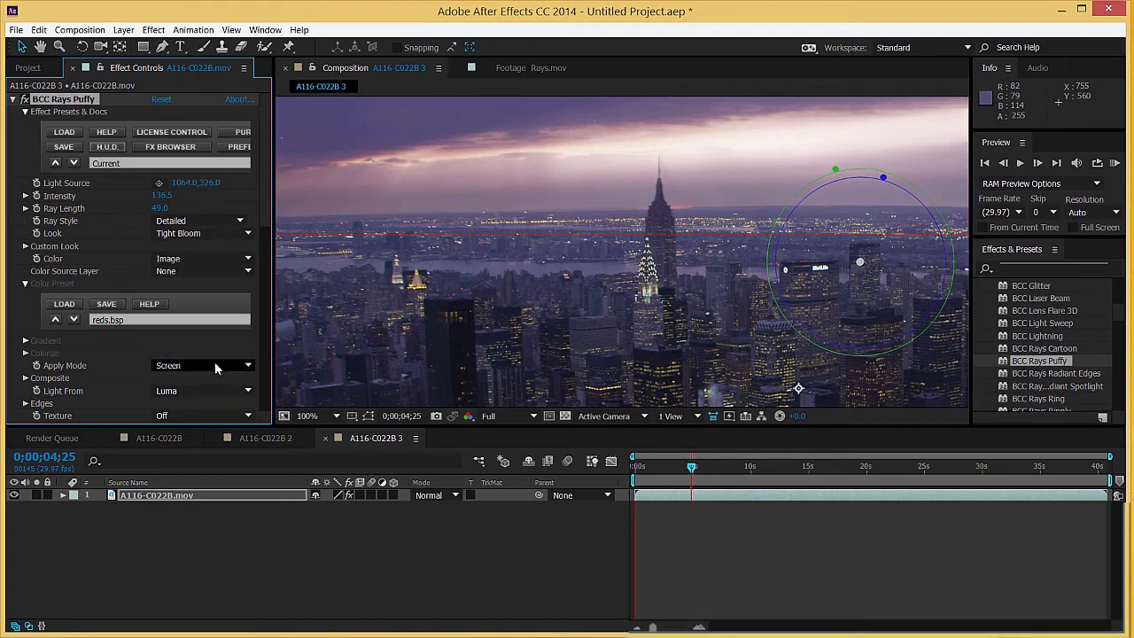
pyautogui.moveTo(692, 466); pyautogui.dragTo(746, 466)
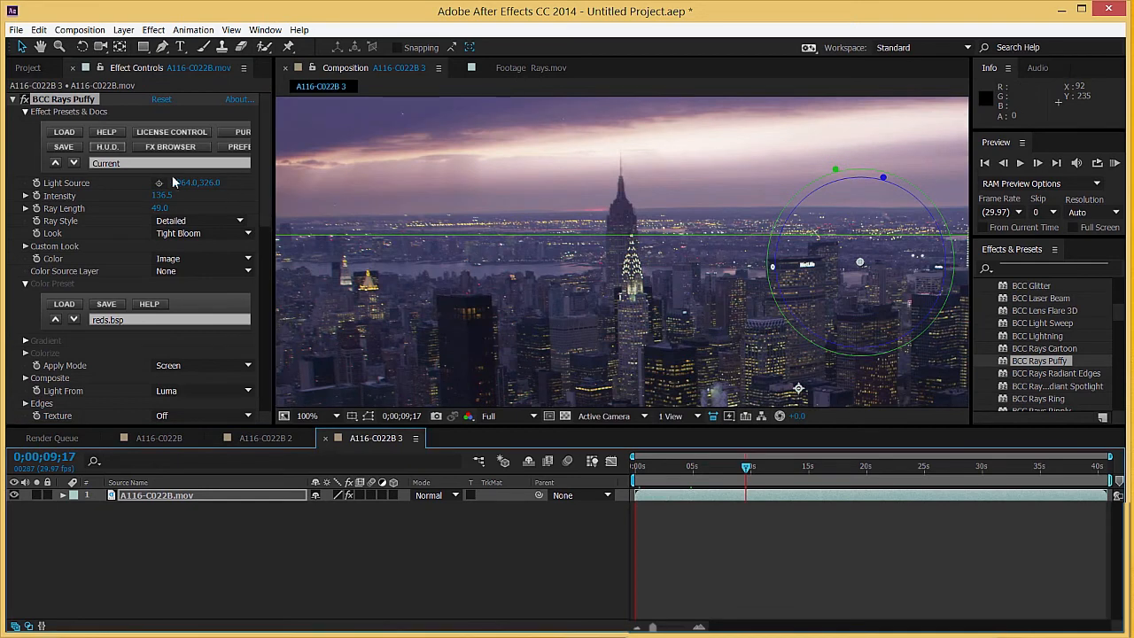
pyautogui.click(177, 221)
pyautogui.click(177, 221)
pyautogui.moveTo(162, 195)
pyautogui.mouseDown()
pyautogui.moveTo(175, 196)
pyautogui.moveTo(142, 208)
pyautogui.moveTo(160, 207)
pyautogui.mouseUp()
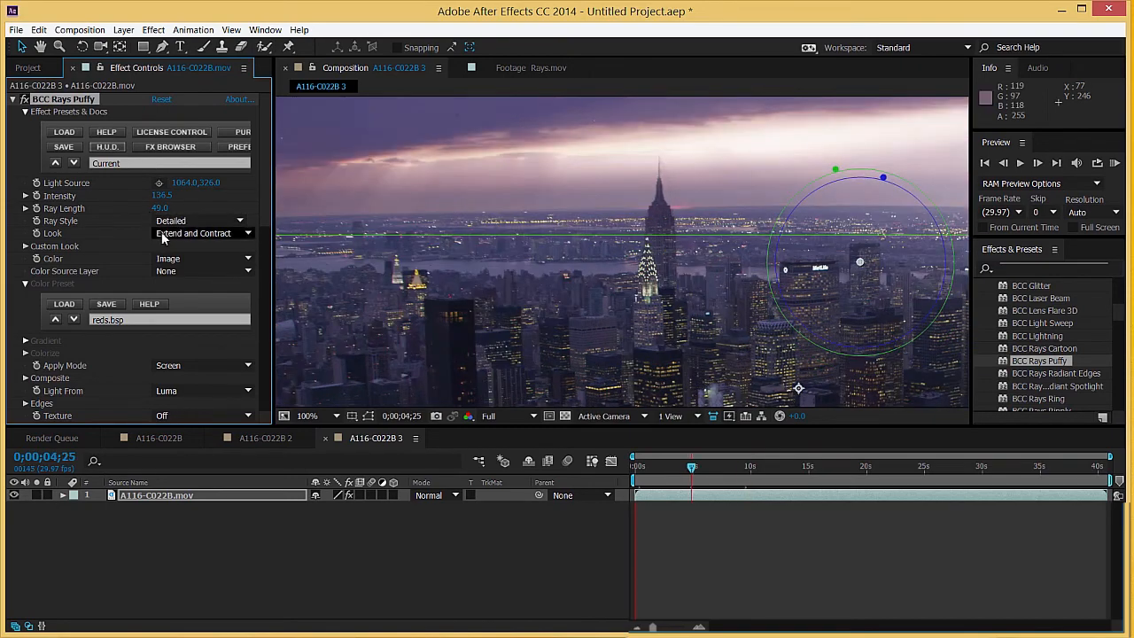
# Step: Switch the rays' Look from Extend and Contract to Tight Bloom and deselect the clip layer
pyautogui.click(168, 234)
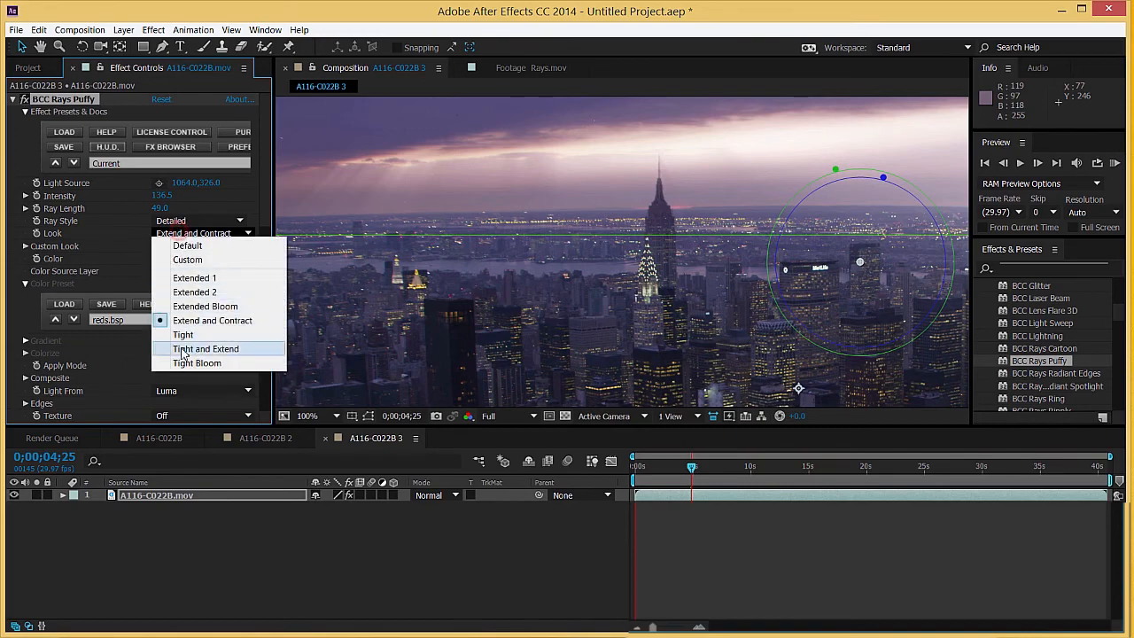
pyautogui.click(252, 363)
pyautogui.click(337, 565)
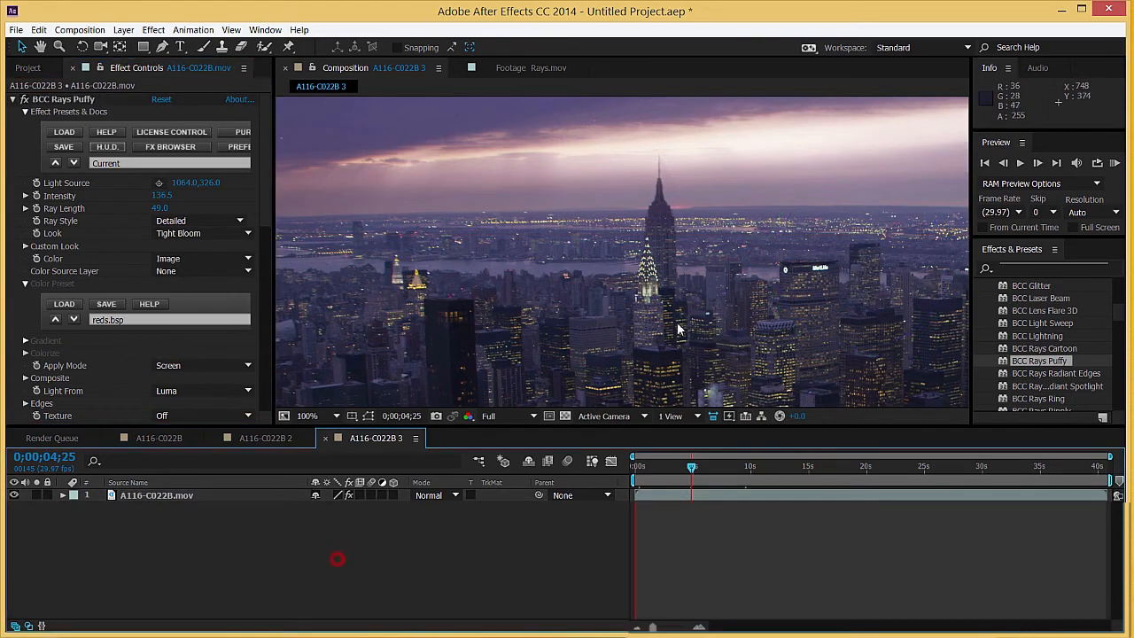
# Step: Play the clip from the start and scrub between 0;00;14;11 and 0;00;05;24 to check the rays over the whole frame
pyautogui.moveTo(665, 466); pyautogui.dragTo(628, 469)
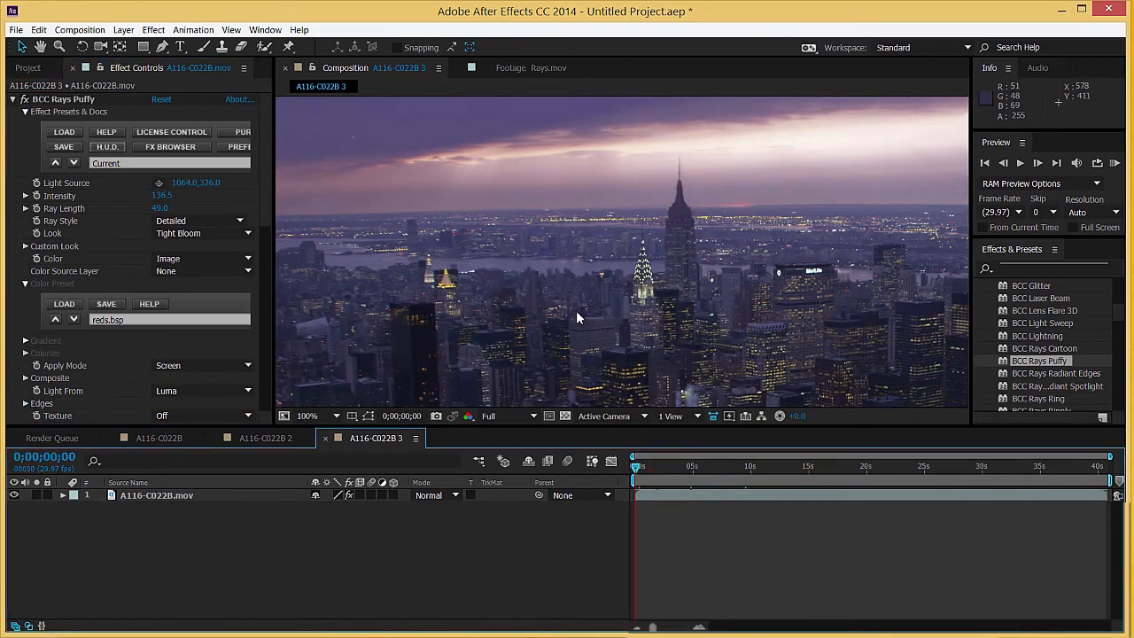
pyautogui.scroll(-1, 655, 333)
pyautogui.moveTo(643, 307); pyautogui.dragTo(549, 245)
pyautogui.click(638, 467)
pyautogui.press('space')
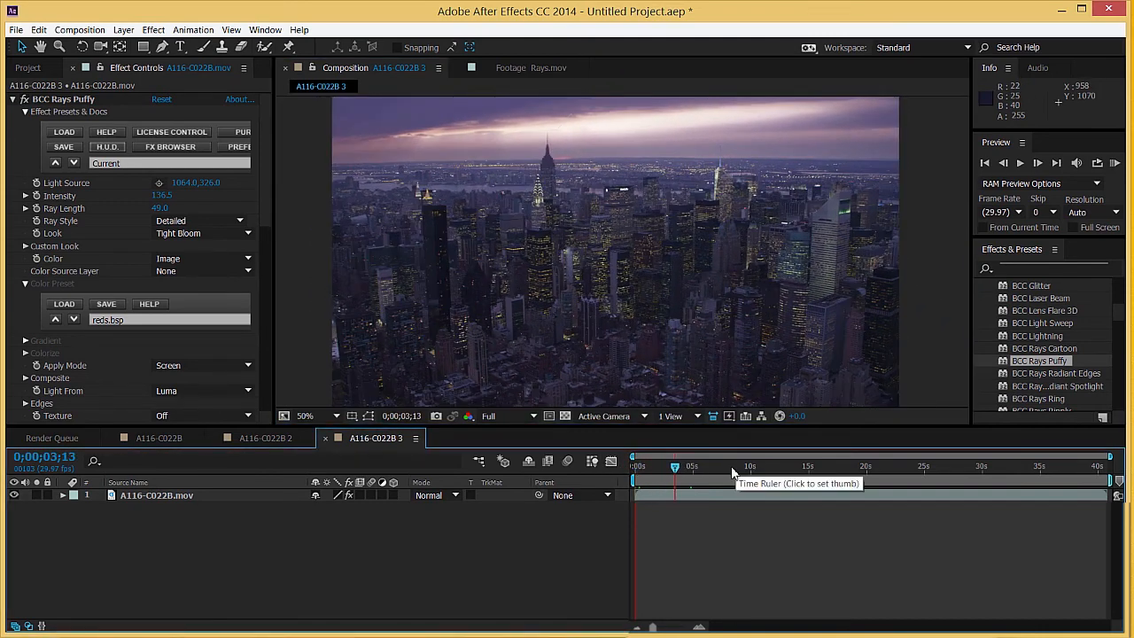
pyautogui.moveTo(739, 462); pyautogui.dragTo(801, 468)
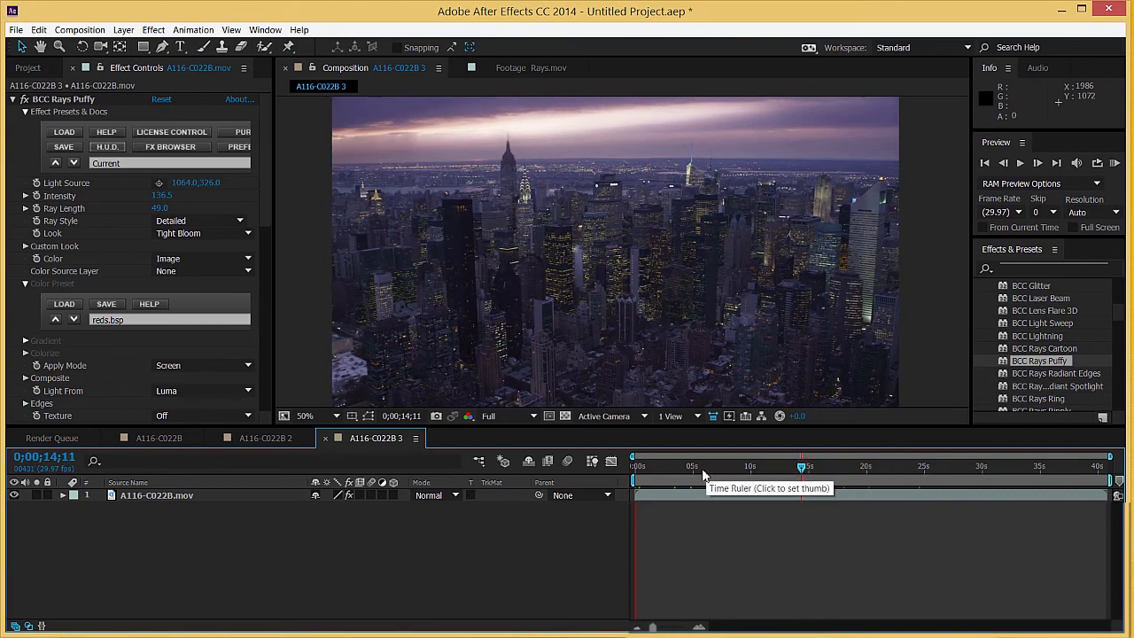
pyautogui.click(702, 476)
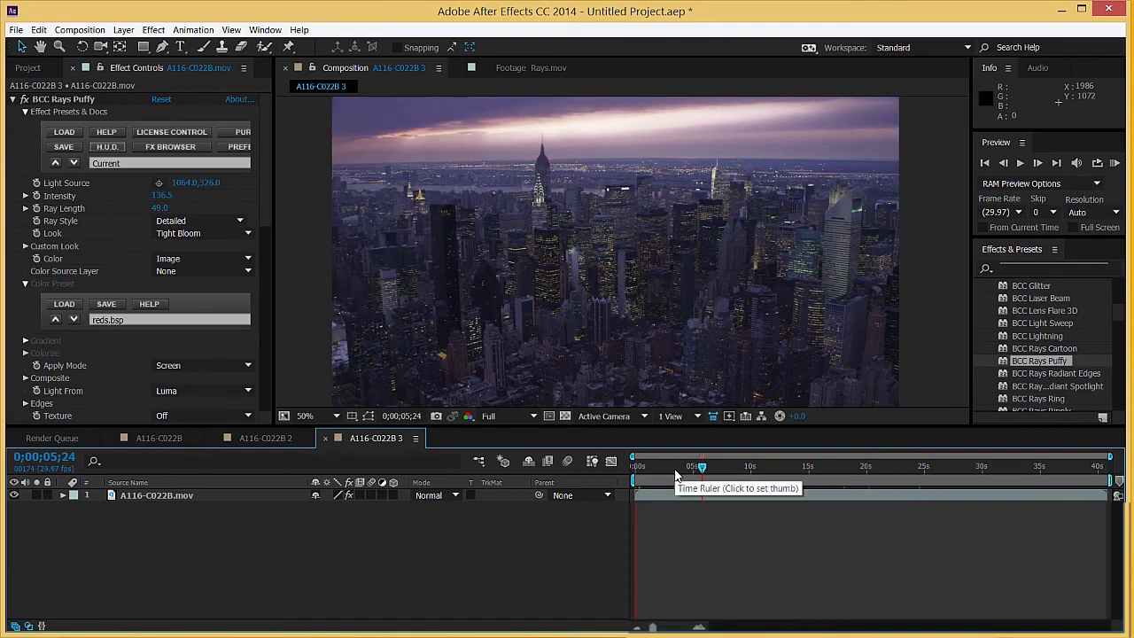